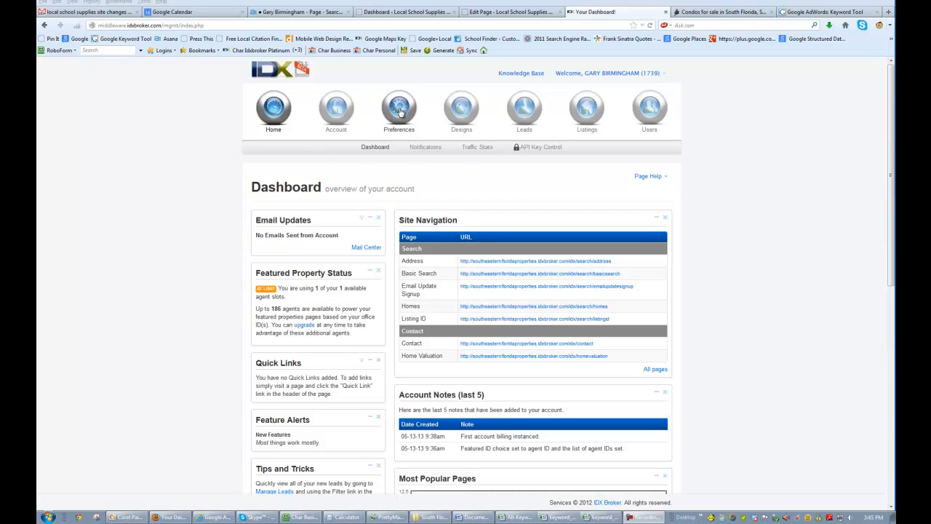
Step: Start creating a new saved link based on the Homes search page and continue to its criteria
mouse_move(400, 111)
mouse_move(505, 150)
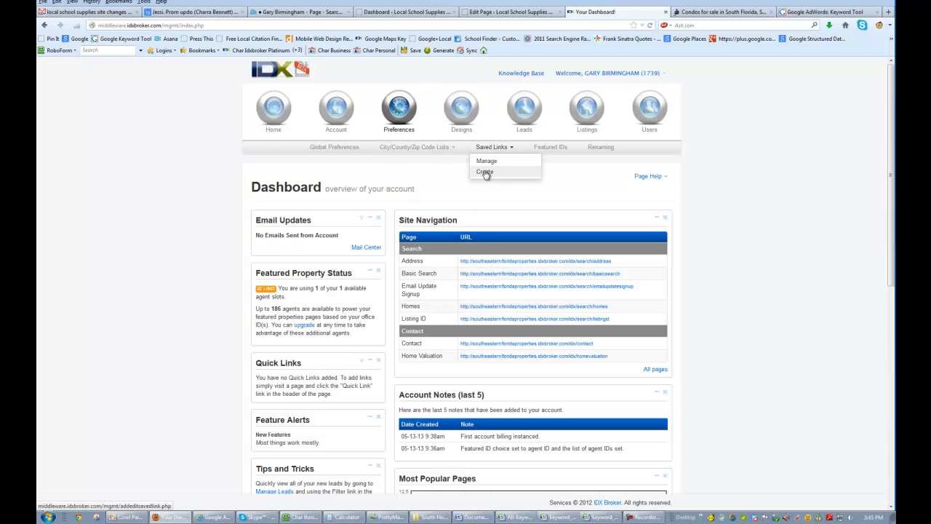
left_click(486, 173)
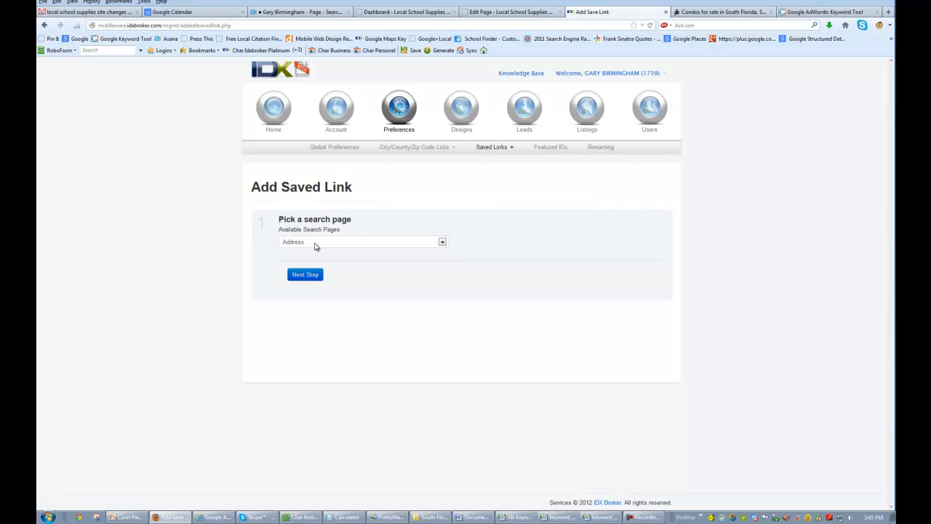
left_click(316, 244)
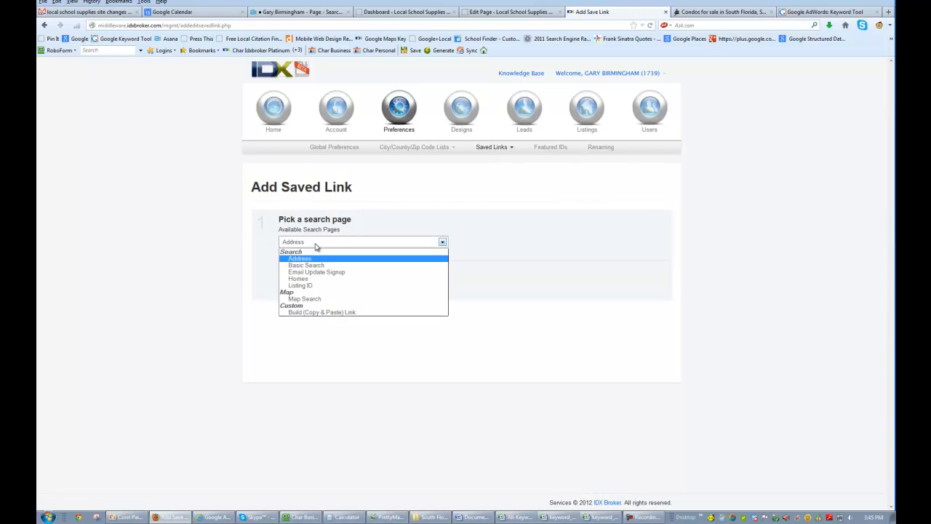
left_click(297, 279)
left_click(304, 275)
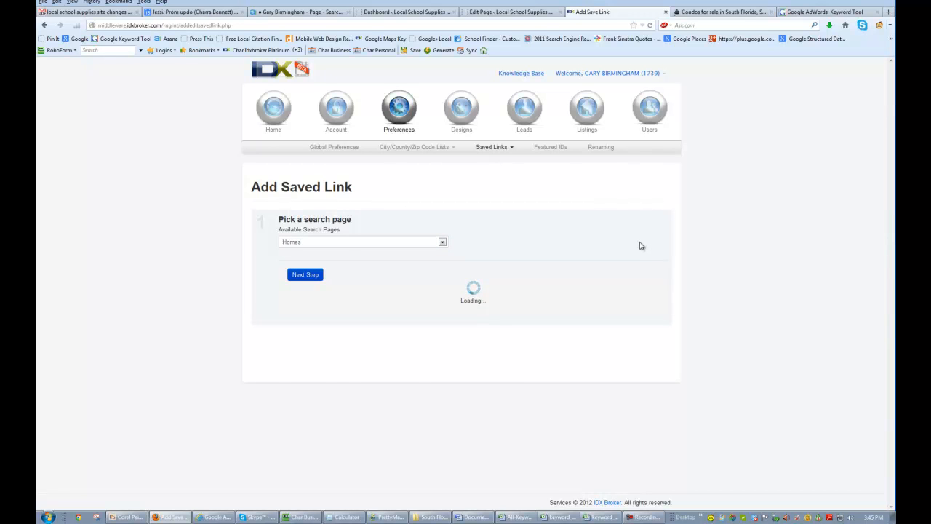
Step: Set the property type to Condo/Coop/Villa/Townhouse and clear the minimum and maximum price
scroll(648, 235, "down", 2)
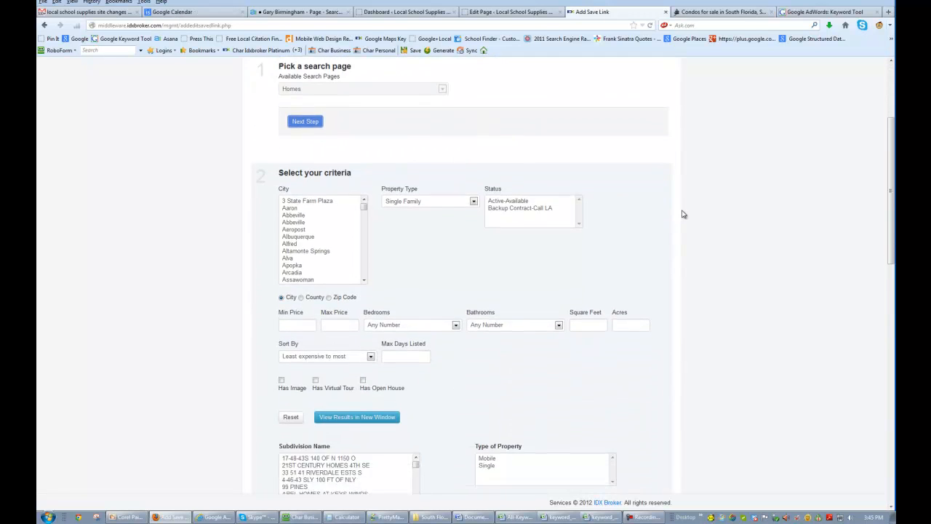
scroll(681, 211, "down", 1)
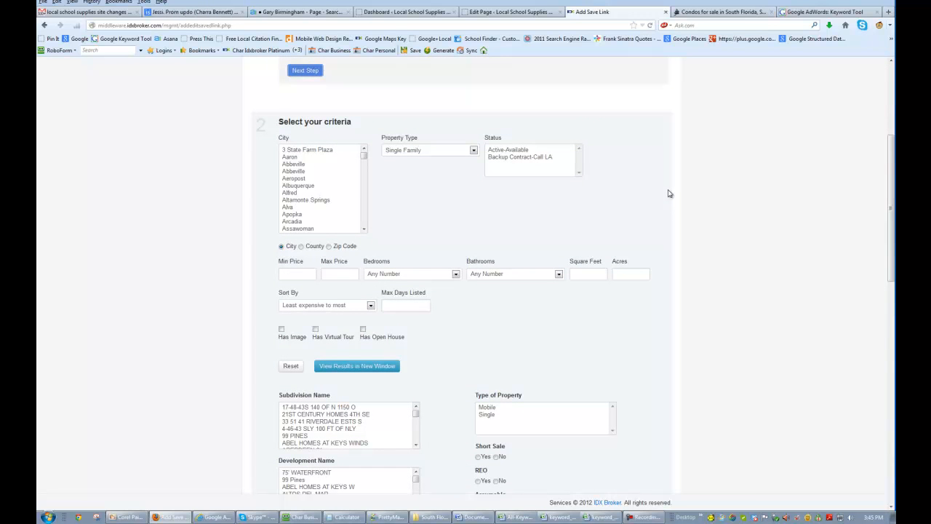
left_click(415, 150)
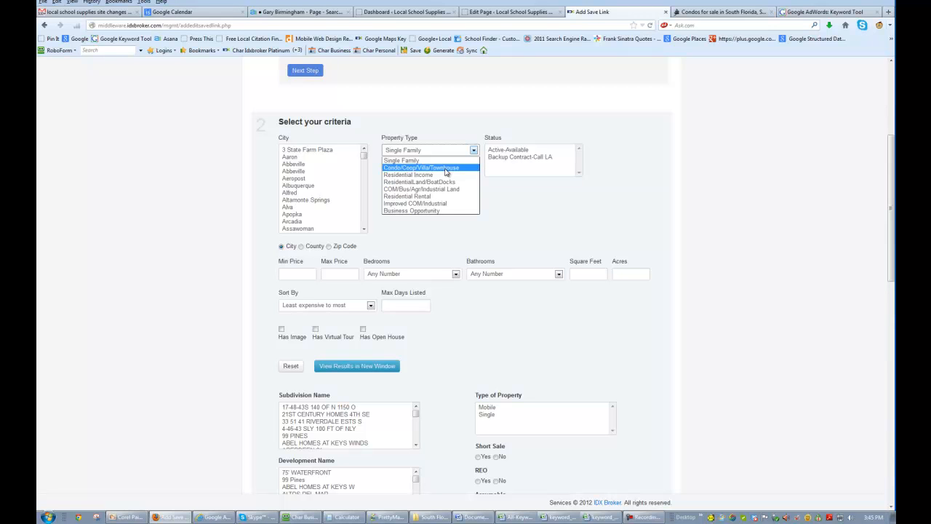
left_click(401, 168)
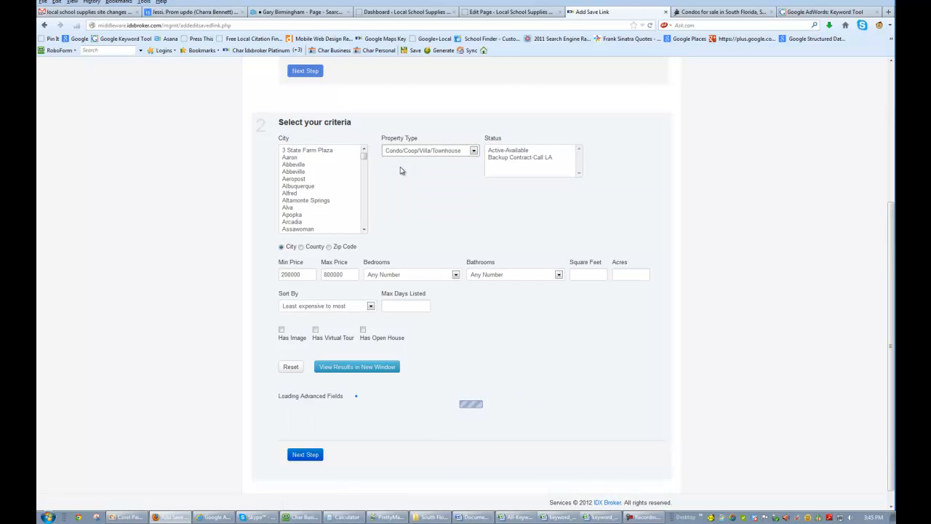
double_click(344, 274)
key("BackSpace")
double_click(305, 275)
key("BackSpace")
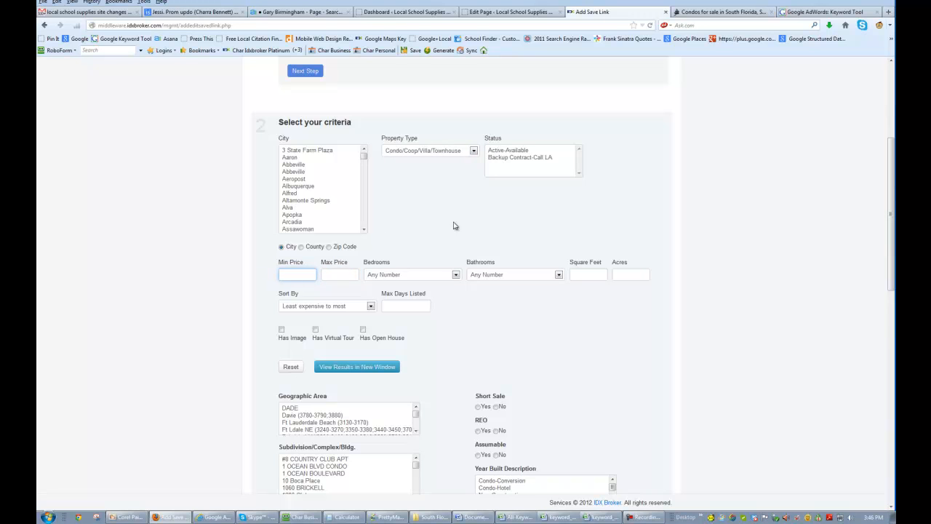
Step: Check the condo keyword spreadsheet and the South Florida Condo Photos folder for Venetian Villas and its city, returning to the saved link form
scroll(447, 218, "down", 6)
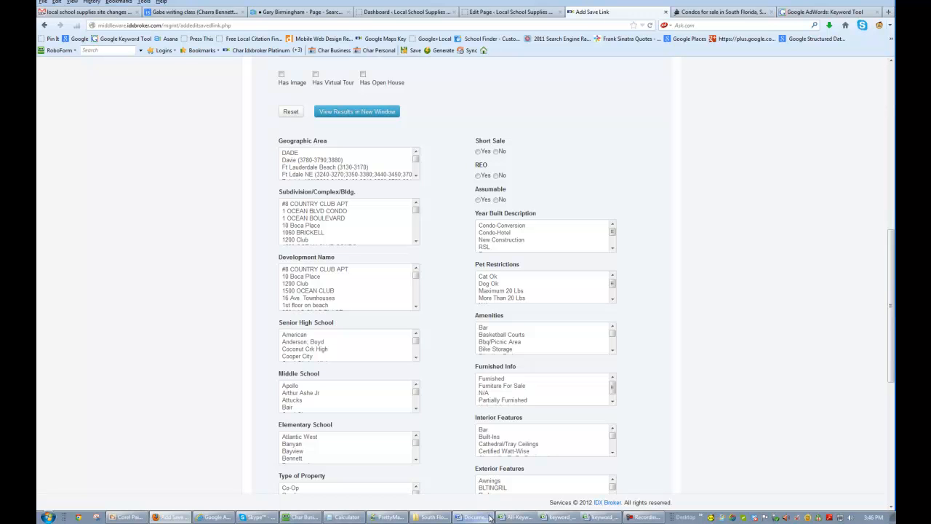
left_click(431, 518)
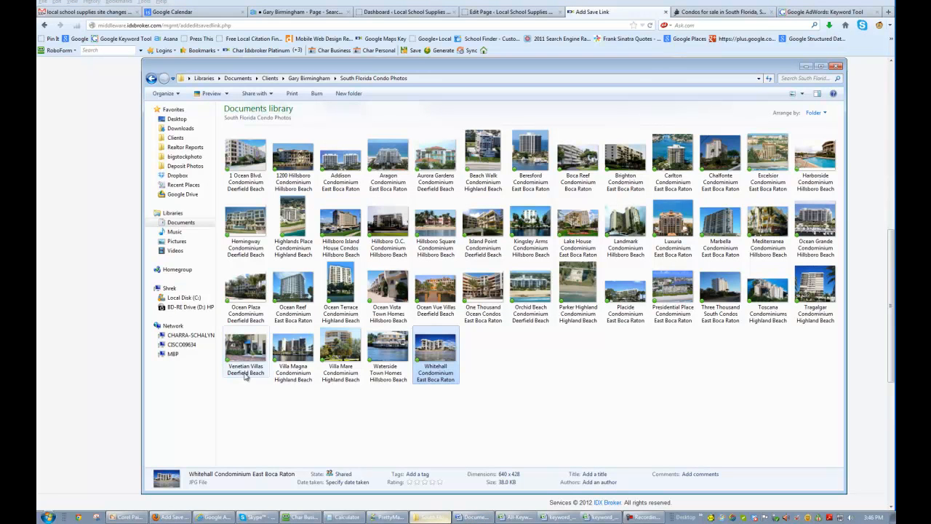
left_click(138, 378)
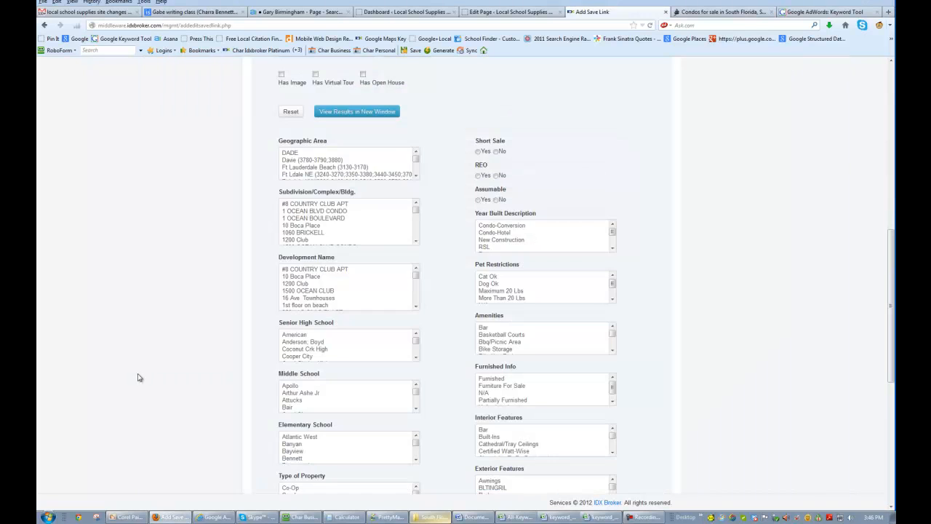
left_click(522, 518)
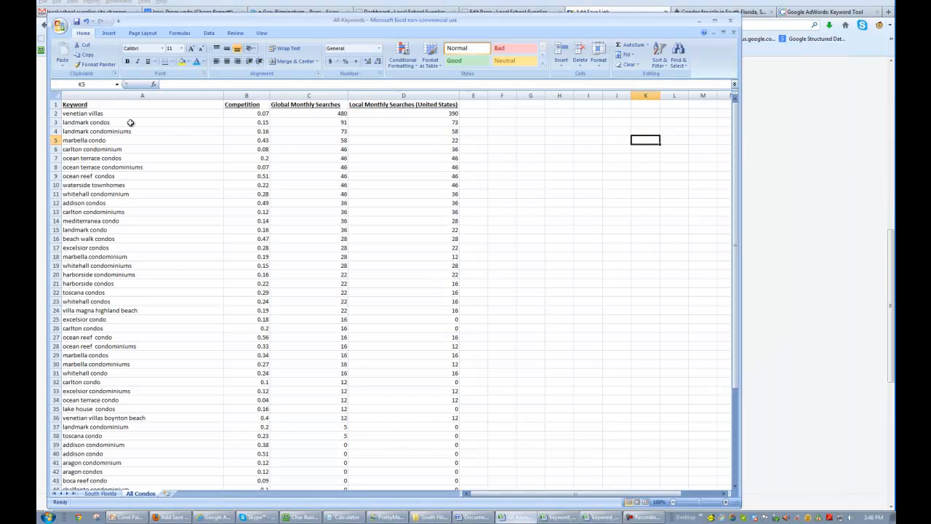
left_click(107, 114)
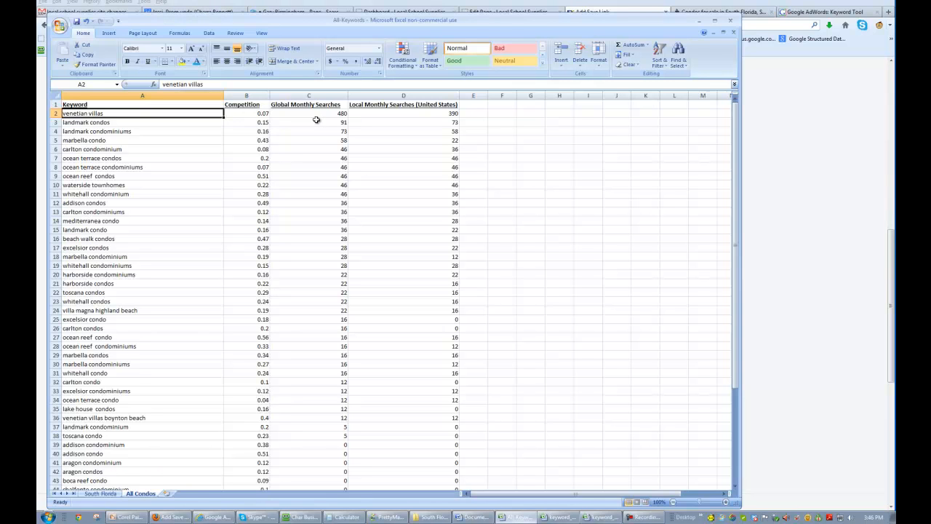
key("alt+Tab")
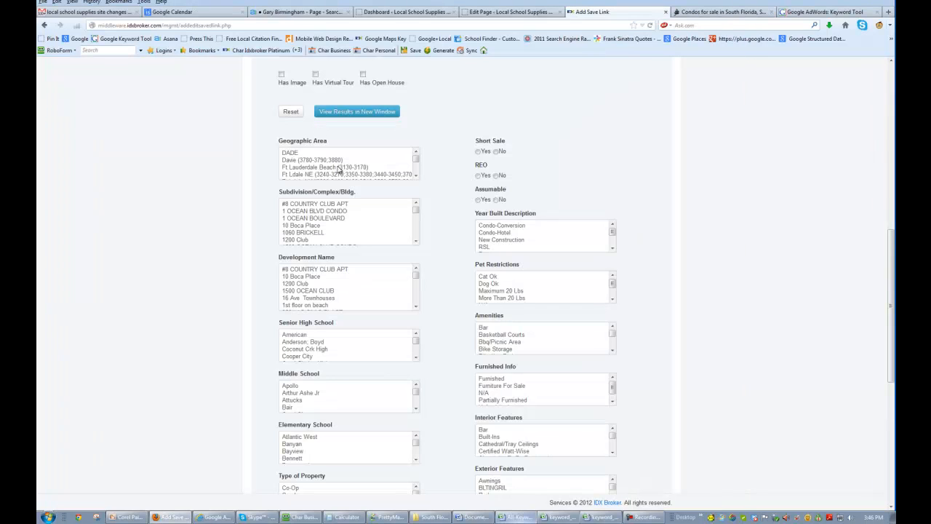
left_click(430, 516)
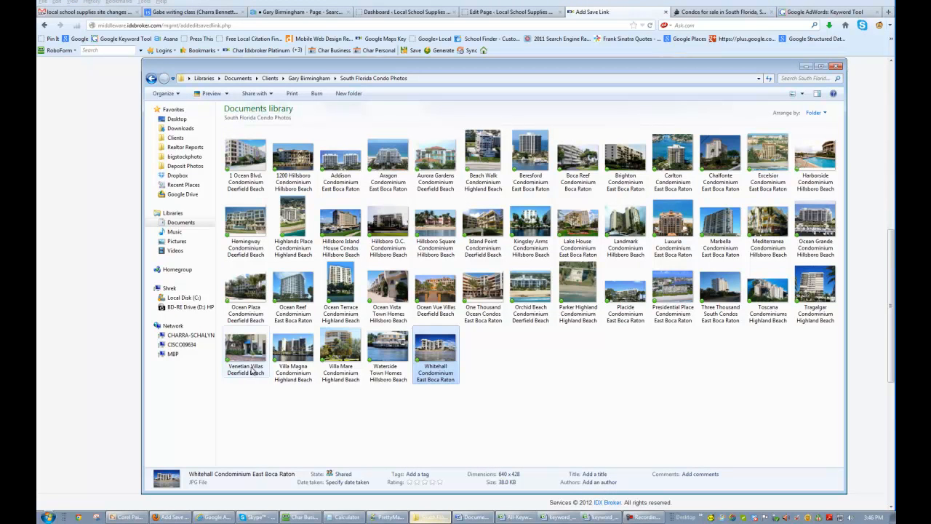
left_click(125, 370)
Step: Choose Deerfield Beach as the city in the search criteria, leaving both price limits blank
scroll(208, 233, "up", 3)
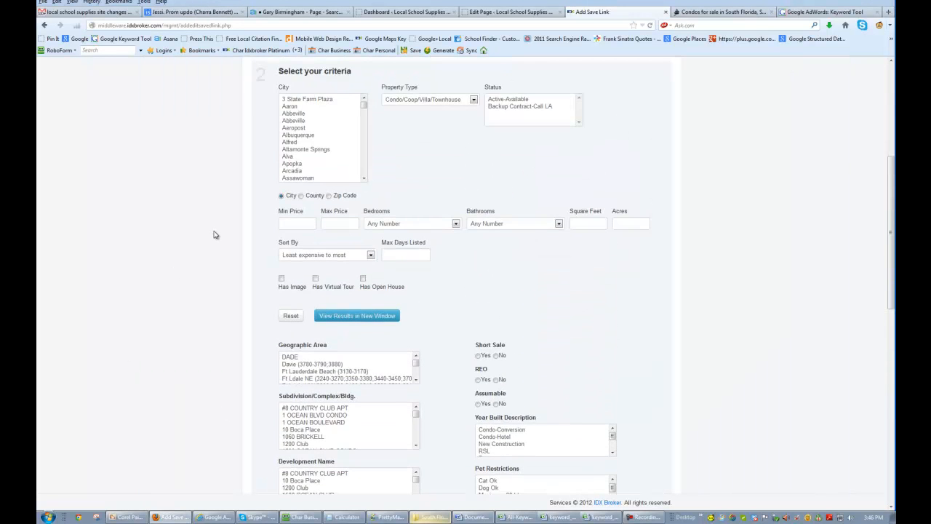
scroll(212, 235, "up", 1)
left_click(302, 171)
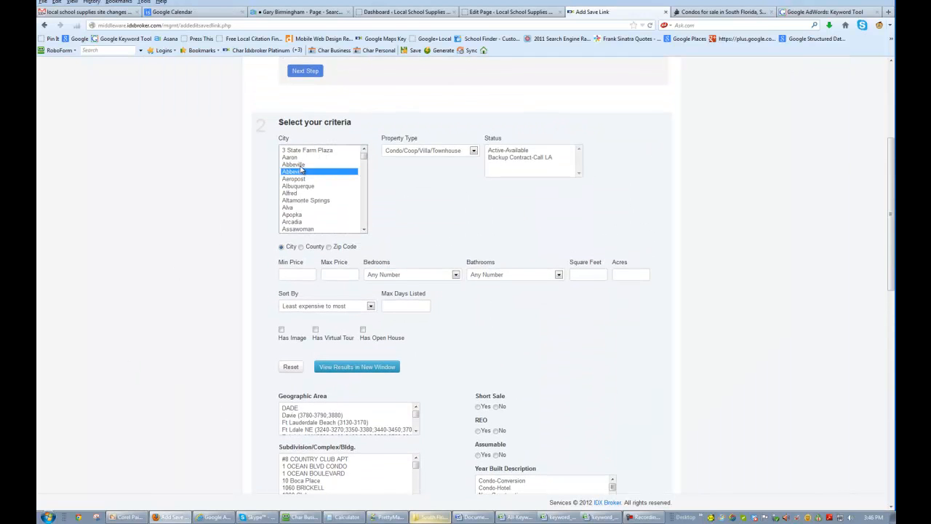
type("dee")
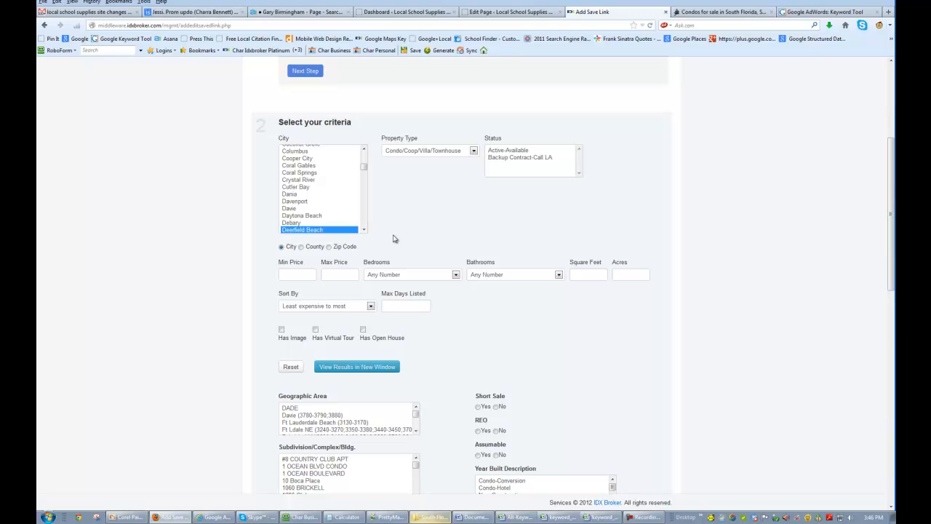
left_click(296, 276)
left_click(336, 276)
Step: Choose VENETIAN CONDOMINIUM as the subdivision, complex or building
scroll(478, 312, "down", 4)
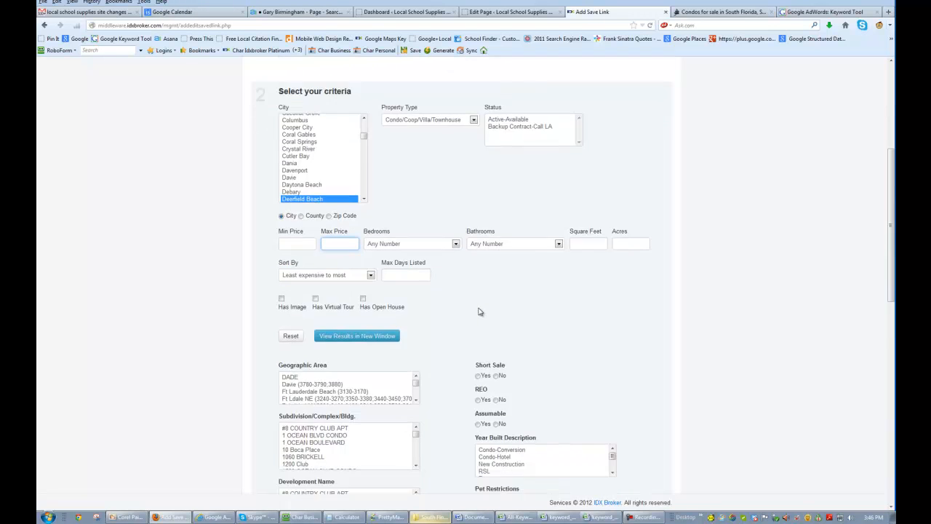
left_click(321, 271)
type("ve")
scroll(322, 275, "down", 1)
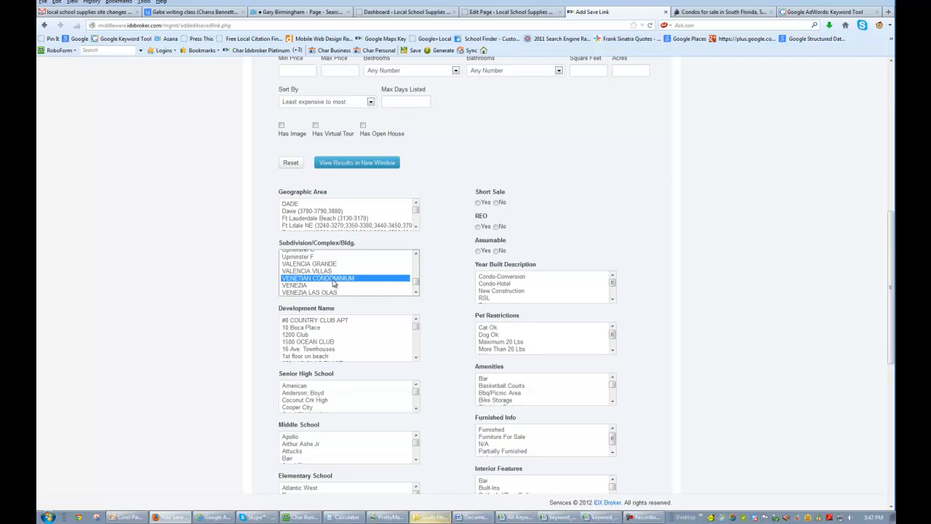
Step: Preview the search results for the current criteria in a new window, then return to the saved link form
left_click(353, 162)
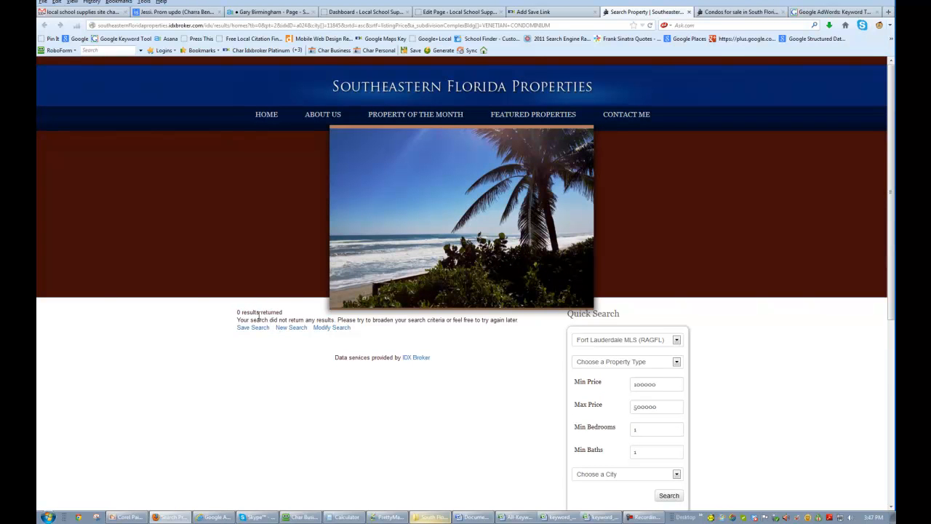
scroll(281, 321, "down", 3)
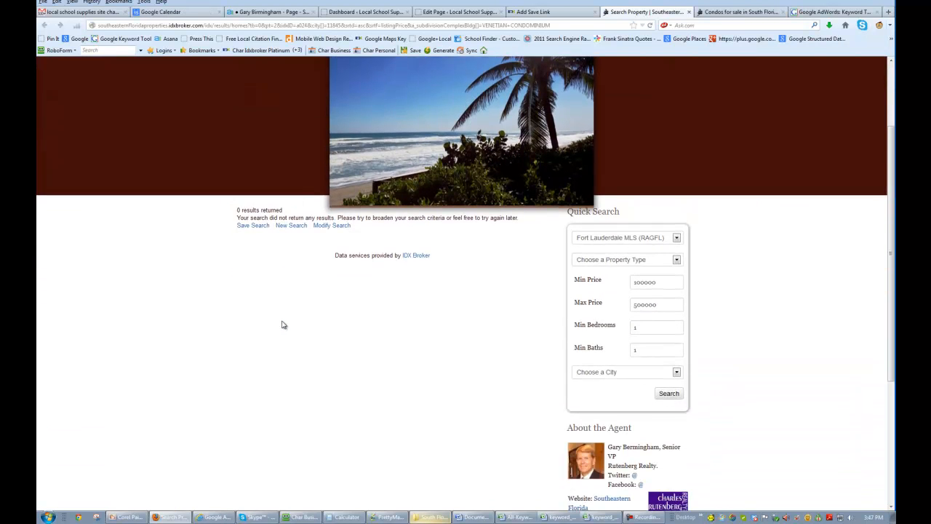
scroll(521, 166, "up", 3)
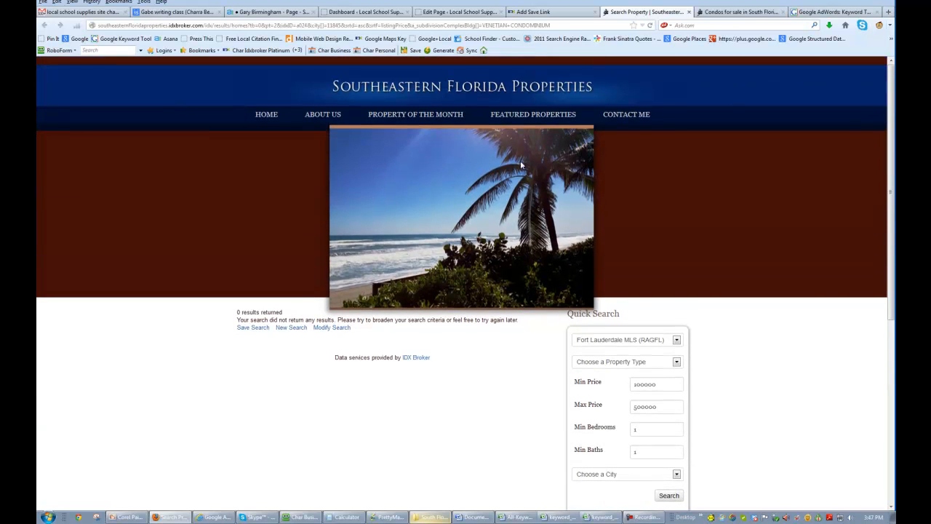
left_click(564, 12)
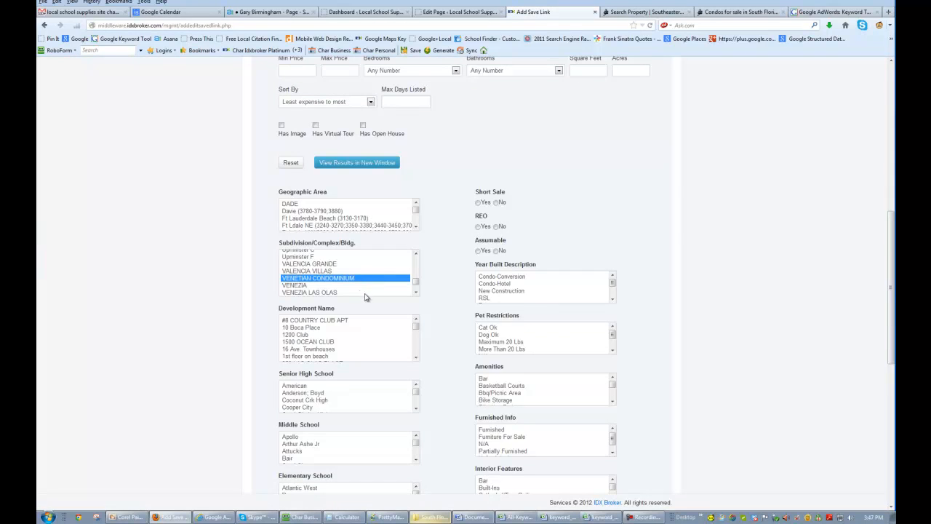
Step: Look through the Development Name list for a Venetian entry and leave nothing selected in it
left_click(334, 327)
key("v")
key("e")
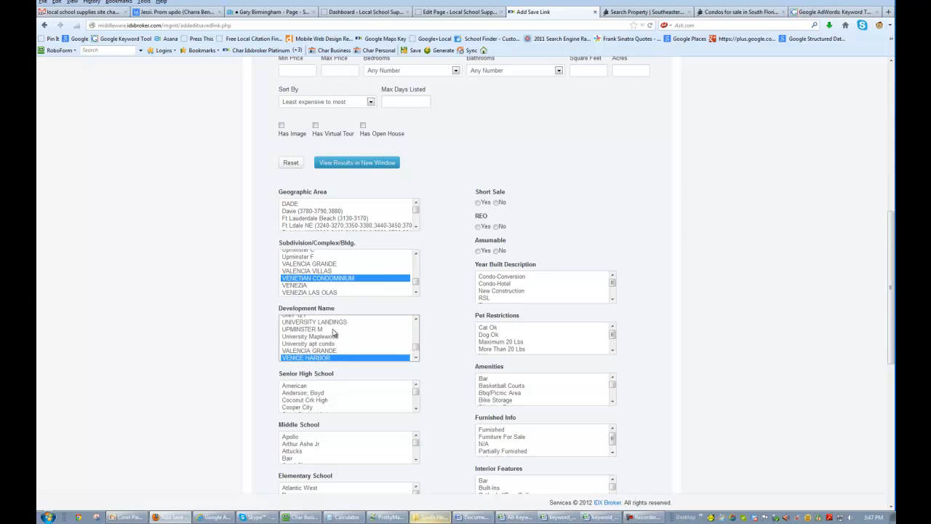
key("Up")
key("Up")
key("Up")
key("Down")
key("Down")
key("Down")
key("Down")
key("Down")
key("Down")
key("Up")
key("Up")
key("Up")
key("Up")
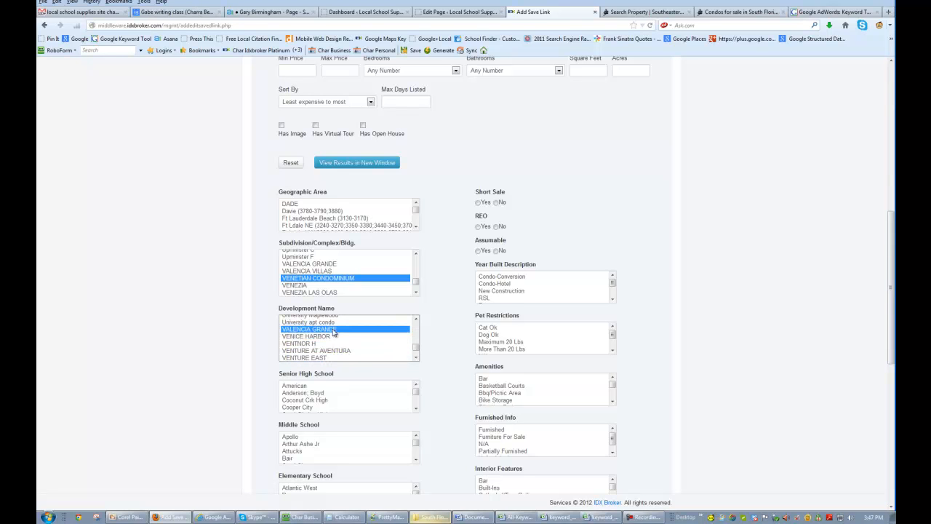
scroll(334, 333, "up", 2)
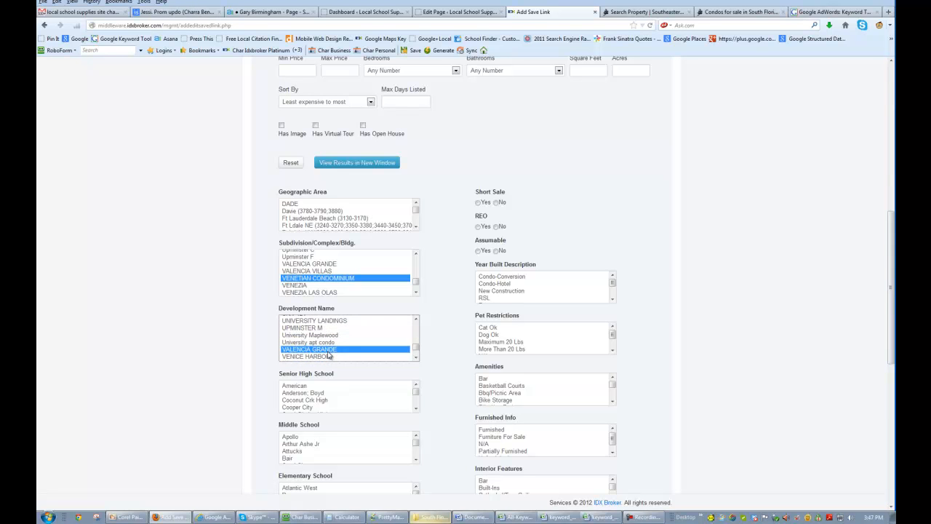
left_click(327, 351, "ctrl")
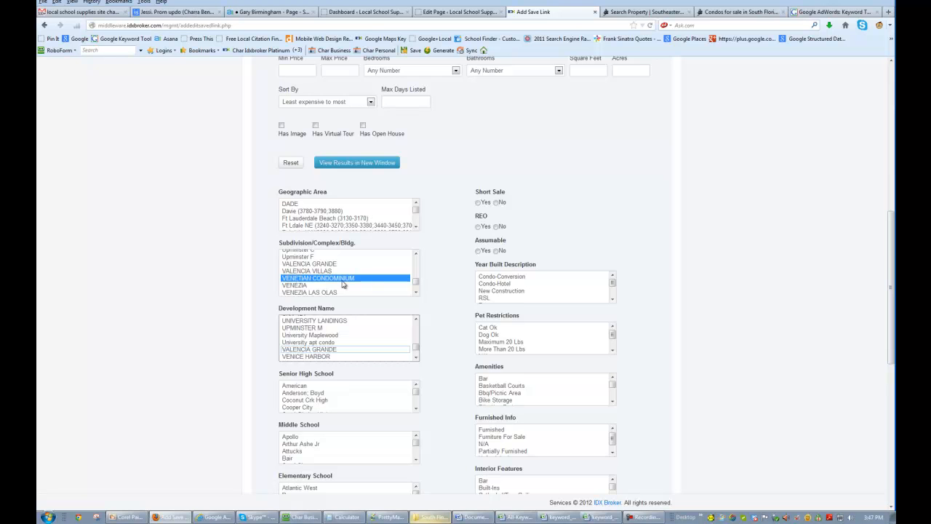
Step: Review the chosen search criteria and continue to naming the search and setting its preferences
scroll(449, 208, "down", 5)
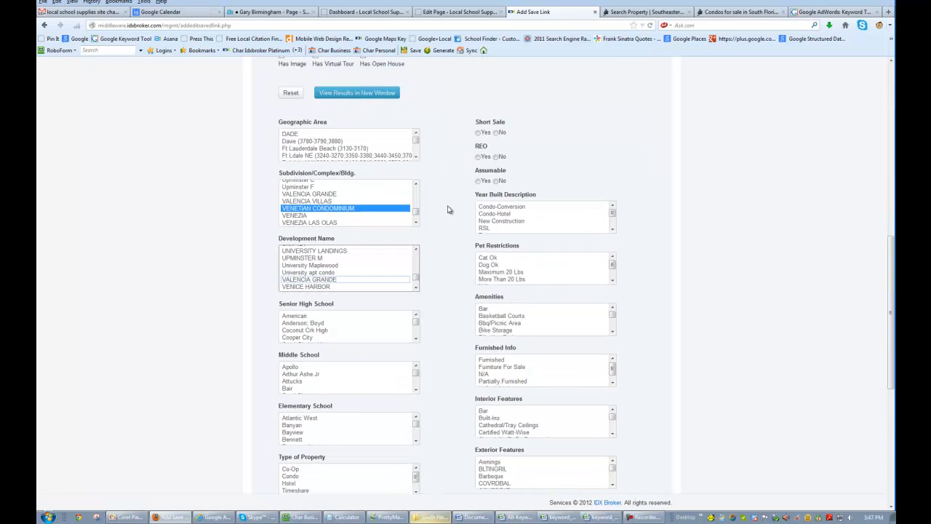
scroll(449, 211, "down", 1)
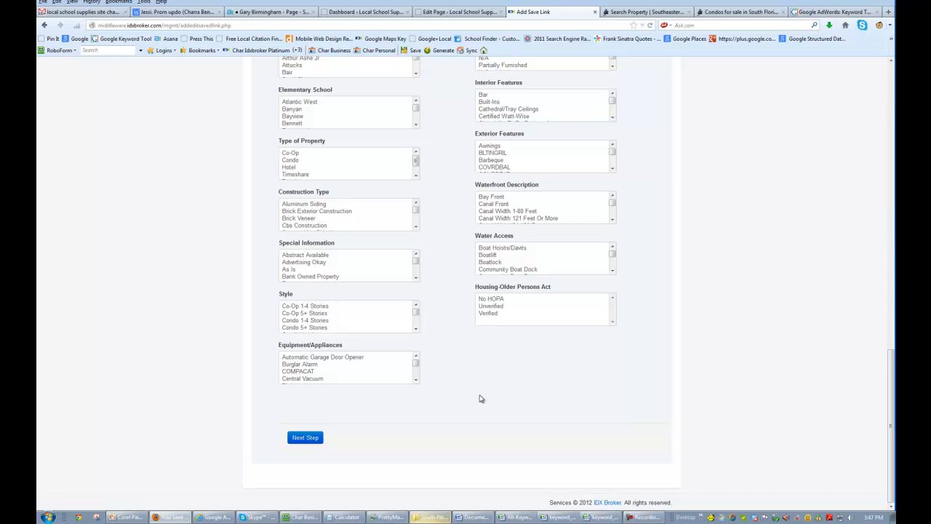
scroll(480, 399, "up", 5)
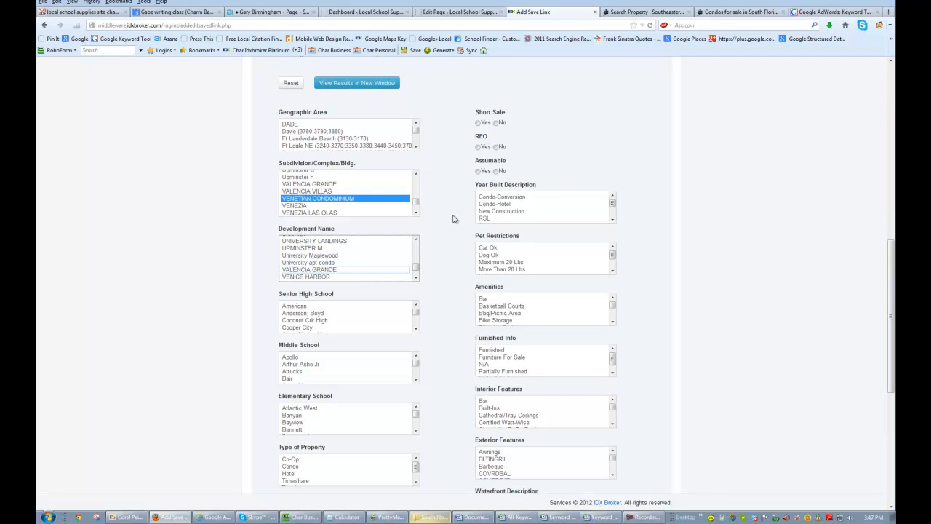
scroll(453, 218, "up", 3)
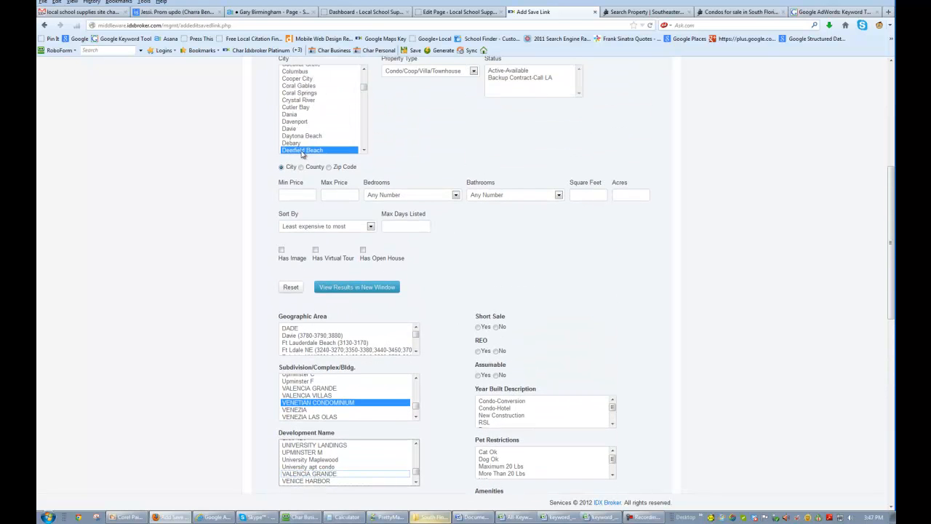
scroll(460, 339, "down", 8)
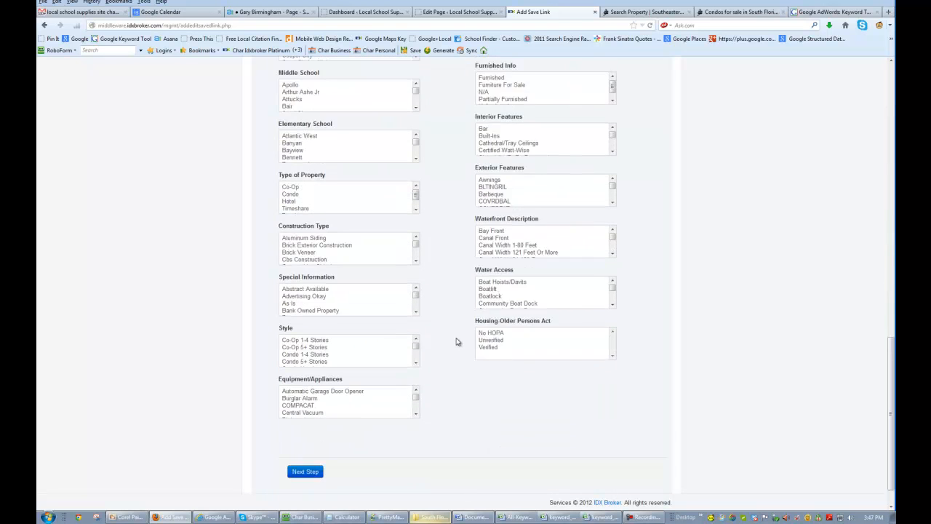
left_click(305, 438)
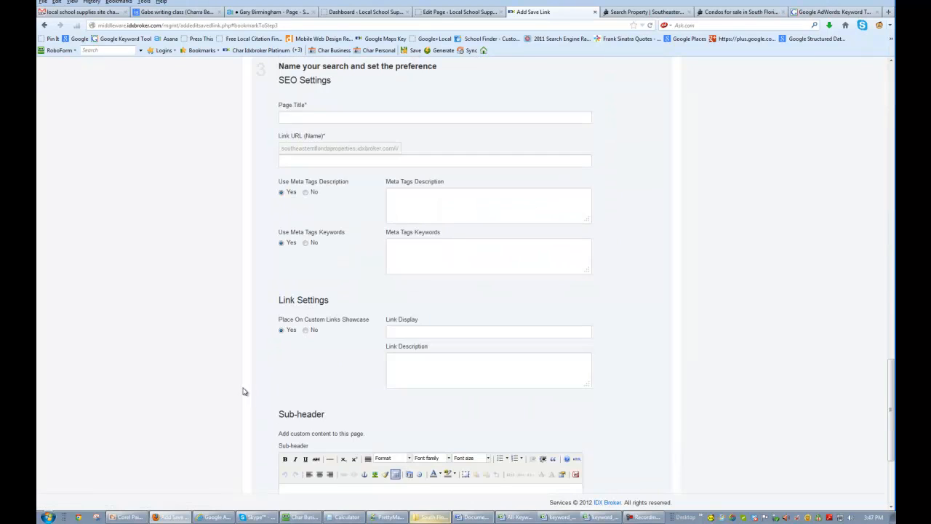
Step: Switch to the All-Keywords workbook in Excel and sort the keyword data in columns A to D alphabetically from A to Z
scroll(220, 307, "down", 4)
scroll(220, 307, "up", 5)
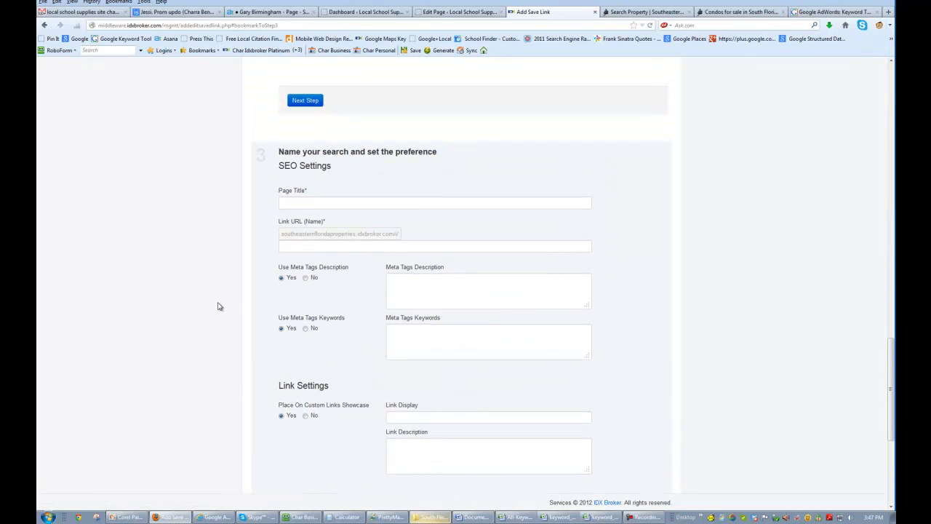
left_click(296, 203)
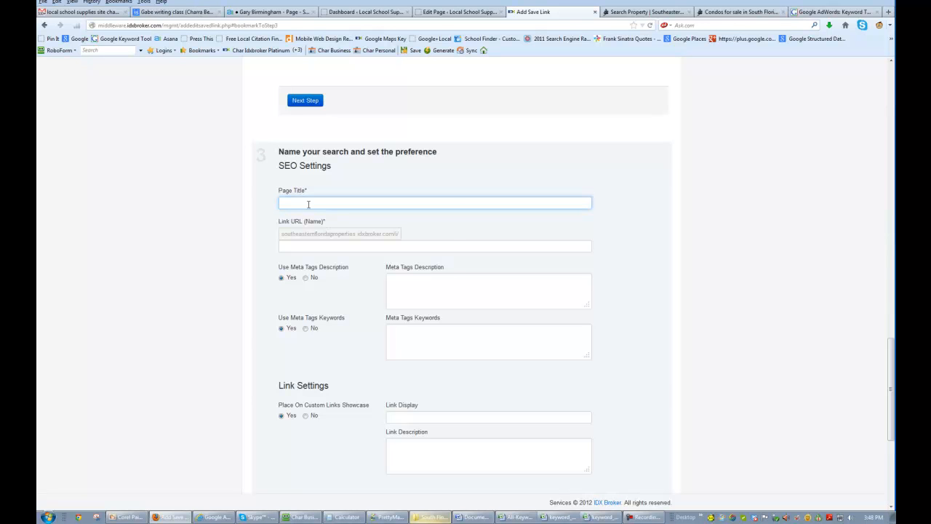
left_click(521, 518)
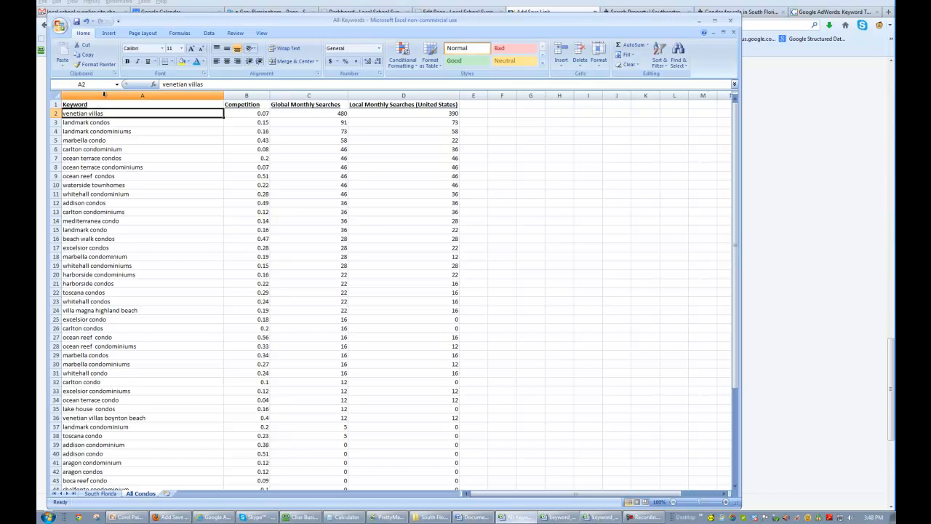
left_click(104, 95)
left_click_drag(106, 94, 404, 96)
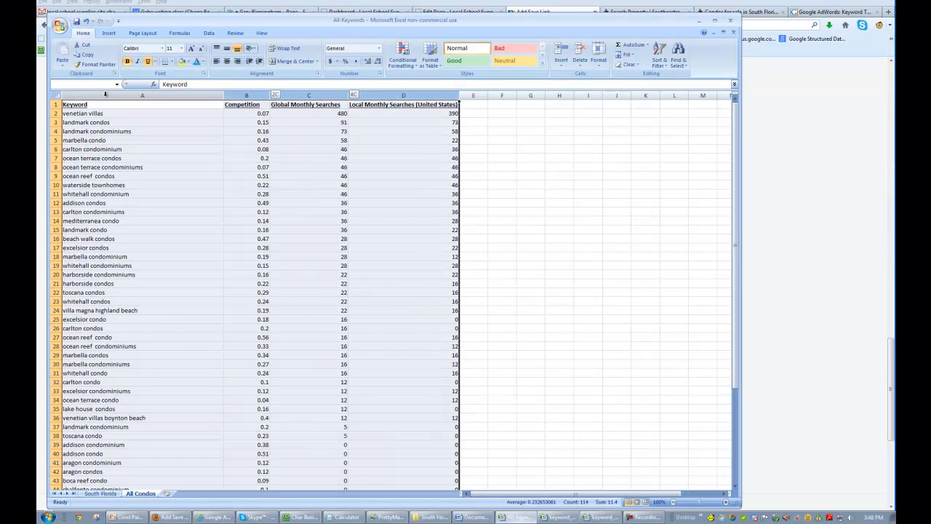
key("ctrl+c")
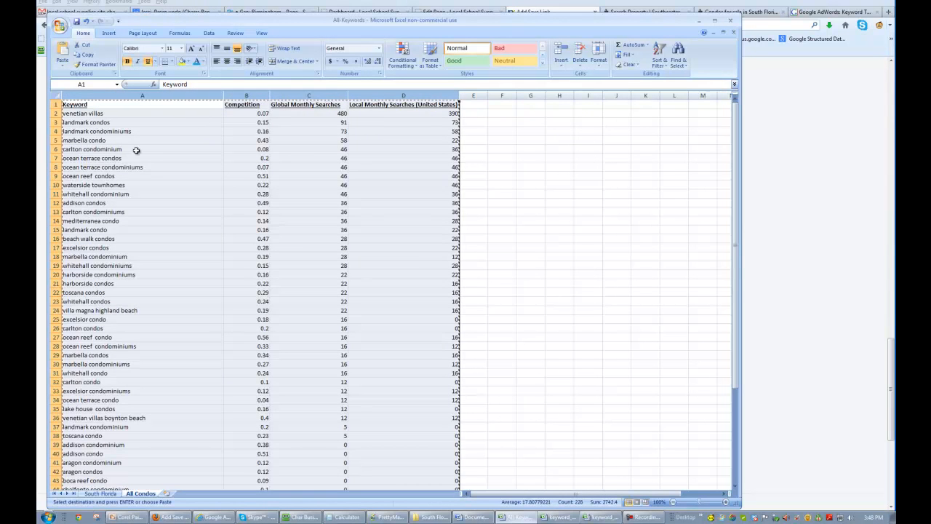
left_click(659, 56)
left_click(667, 76)
scroll(177, 159, "down", 6)
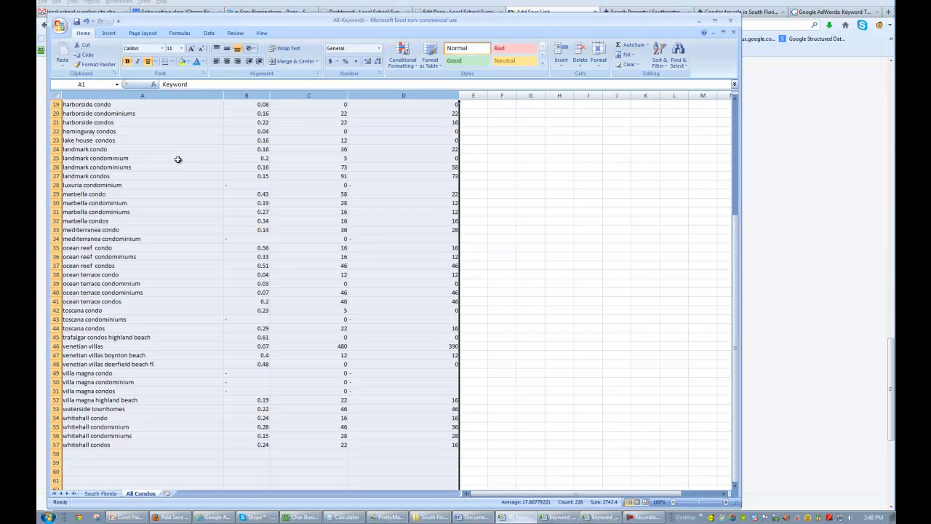
Step: Make the "venetian villas deerfield beach fl" and "venetian villas" keyword cells bold
left_click(122, 355)
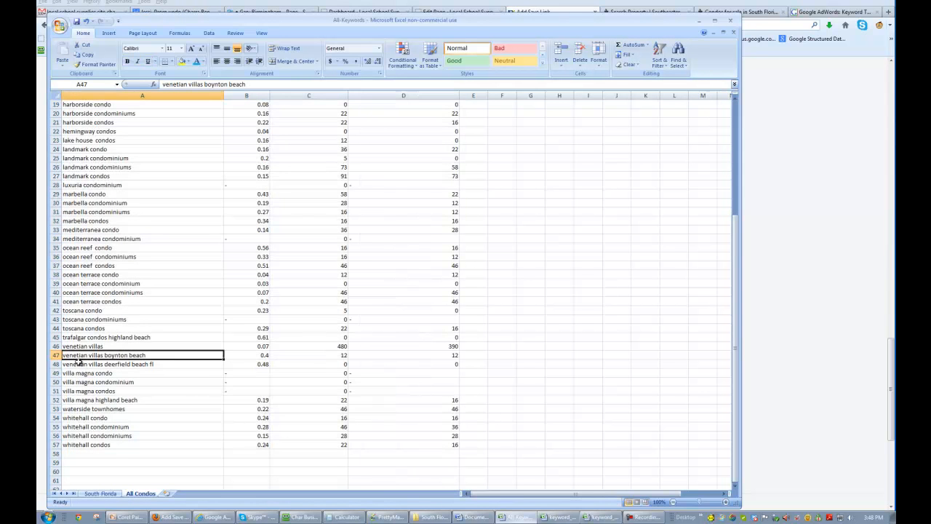
left_click(136, 364)
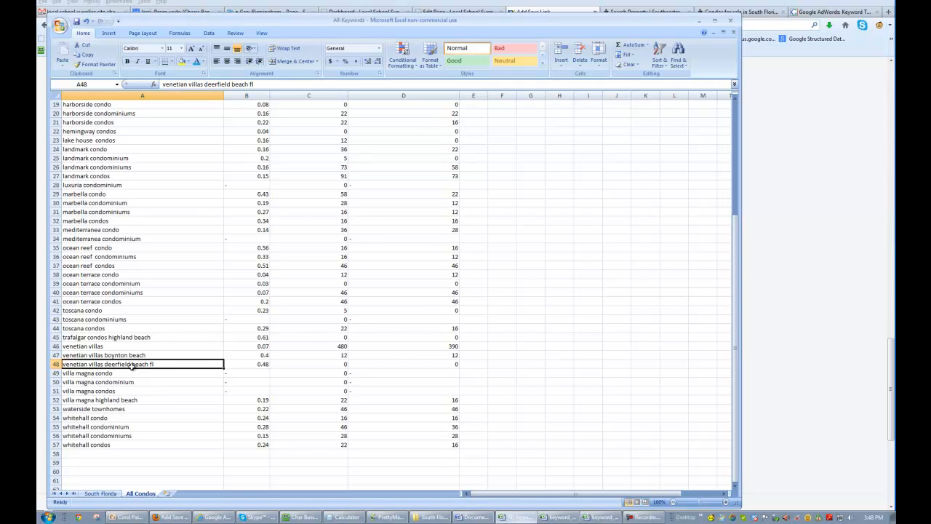
key("ctrl+b")
left_click(98, 347)
key("ctrl+b")
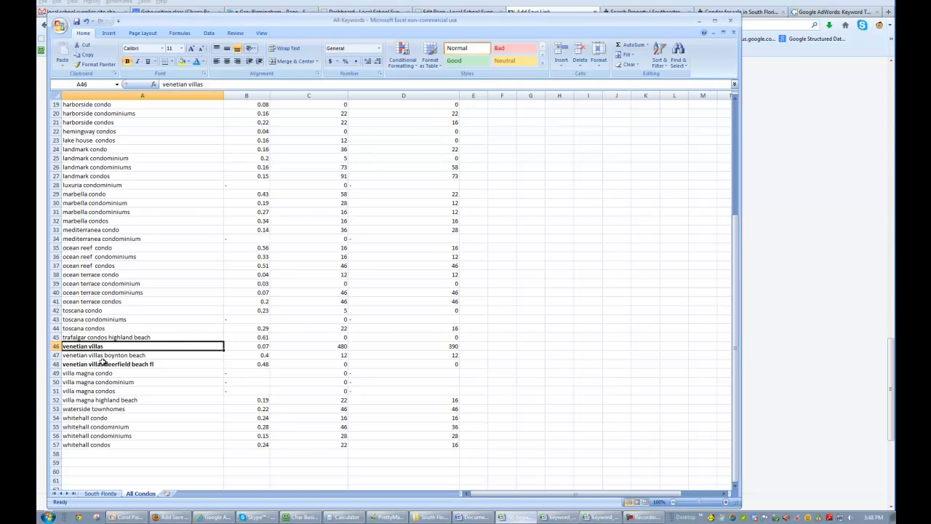
Step: Return to the saved link form in the browser and set the page title to "Venetian Villas, Venetian Villas Deerfield Beach FL", consulting the bold keywords
left_click(783, 292)
left_click(303, 203)
type("Vene")
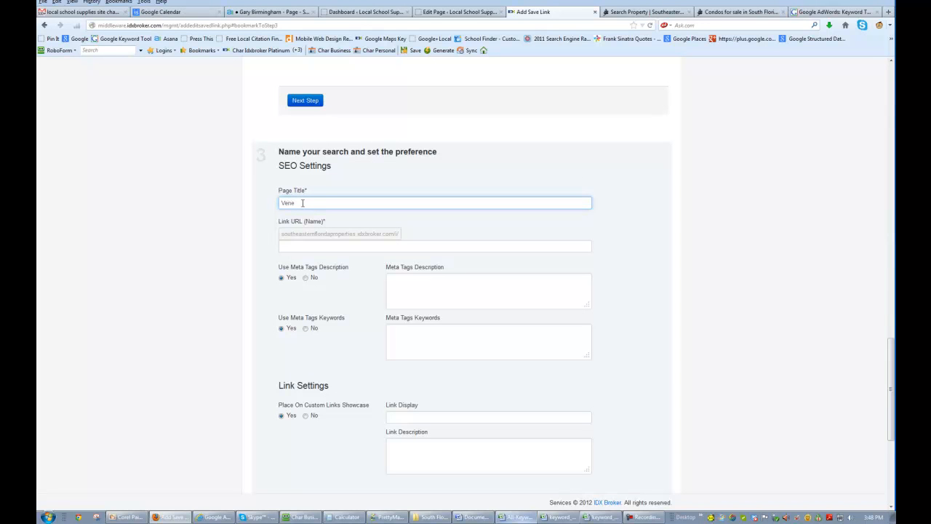
type("tian V")
key("alt+Tab")
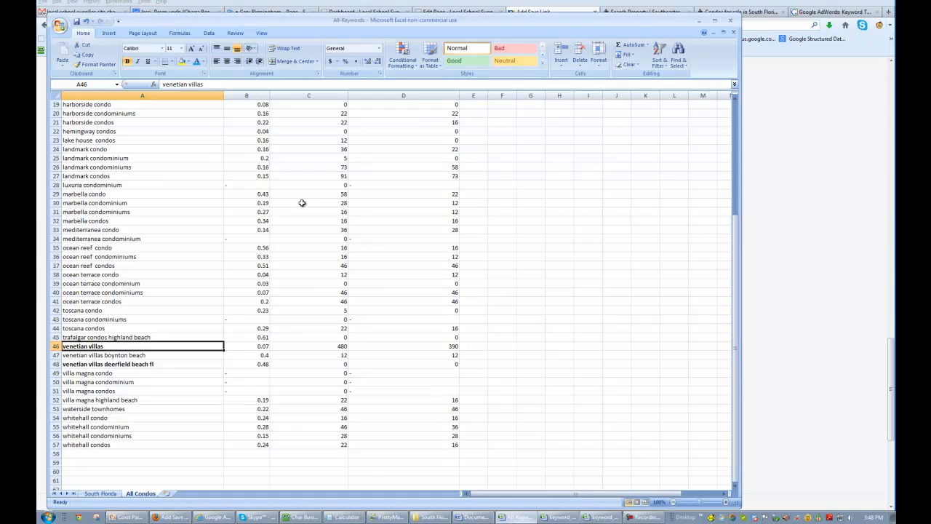
key("alt+Tab")
type("illas,")
key("alt+Tab")
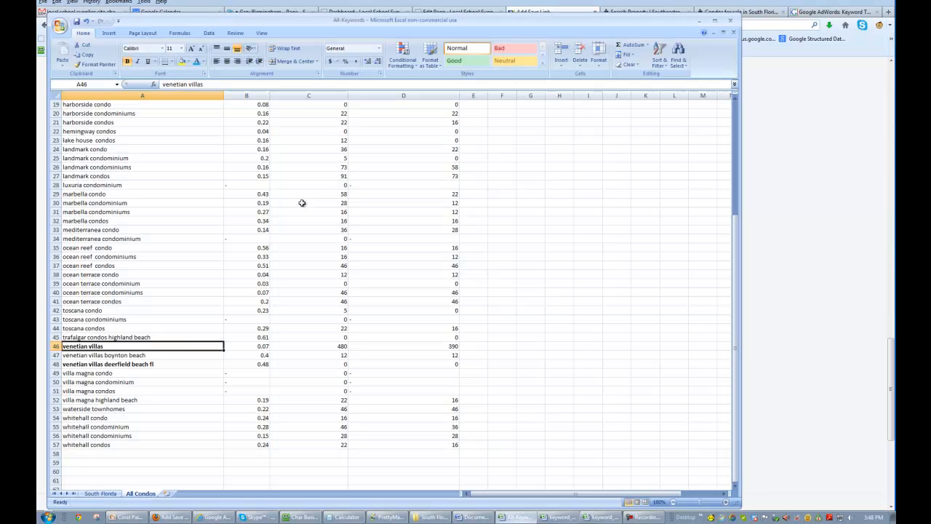
key("Down")
key("Down")
key("alt+Tab")
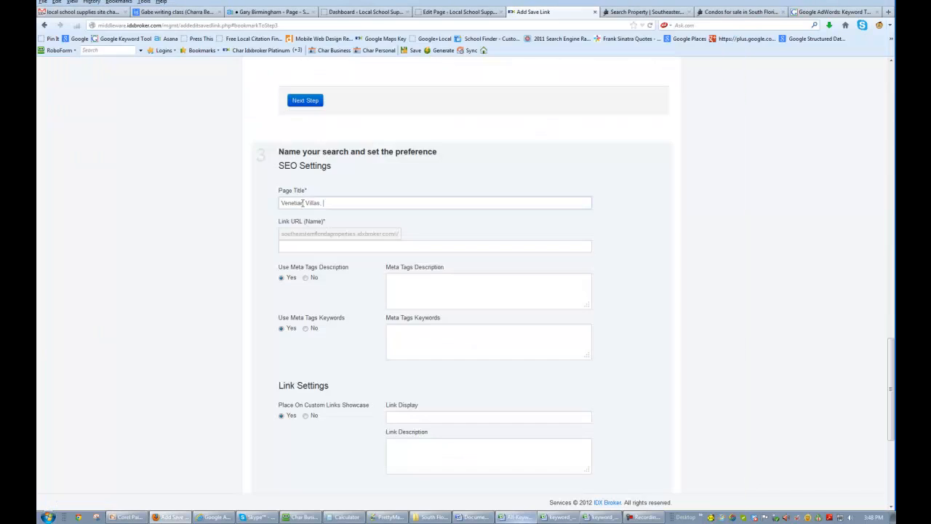
type("Venetian V")
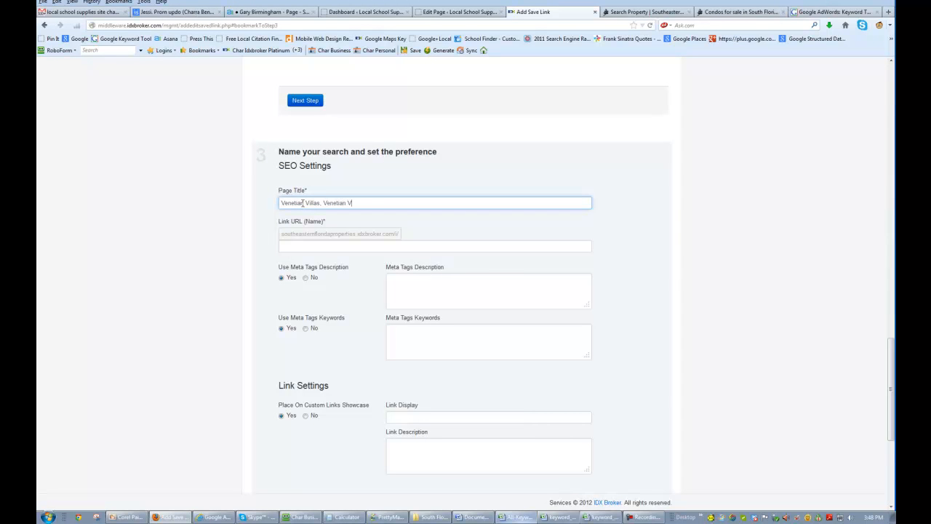
type("illas Deerfield Beach FL")
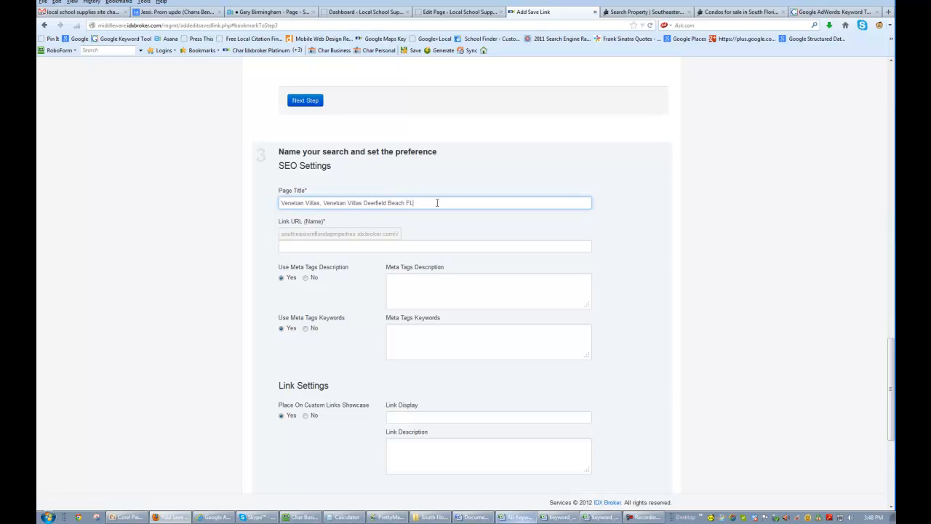
Step: Reuse the title's second keyword phrase as the link URL name, written as Venetian-Villas-Deerfield-Beach-FL
left_click_drag(439, 203, 325, 203)
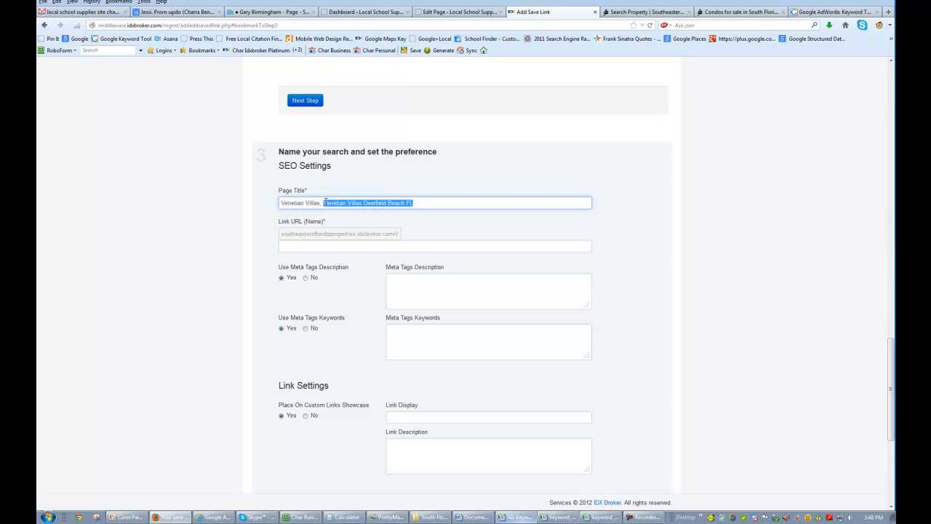
left_click(295, 248)
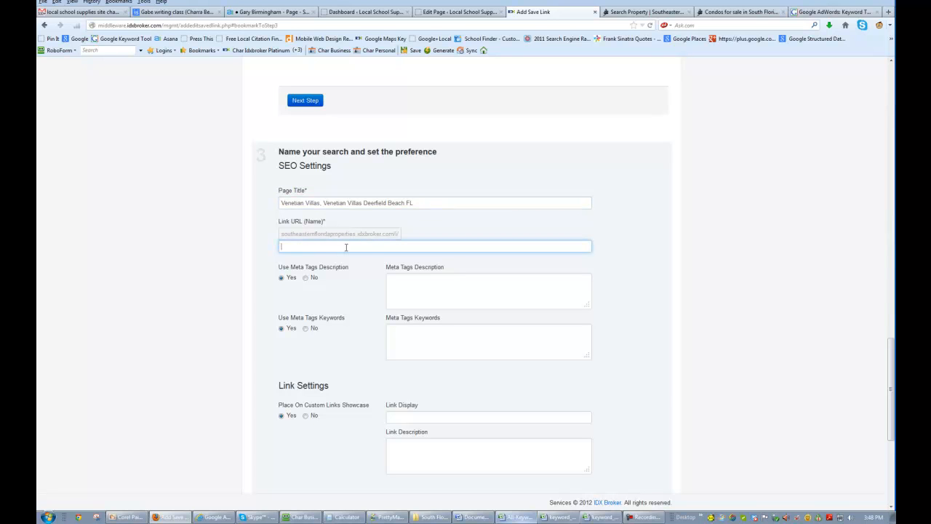
key("ctrl+v")
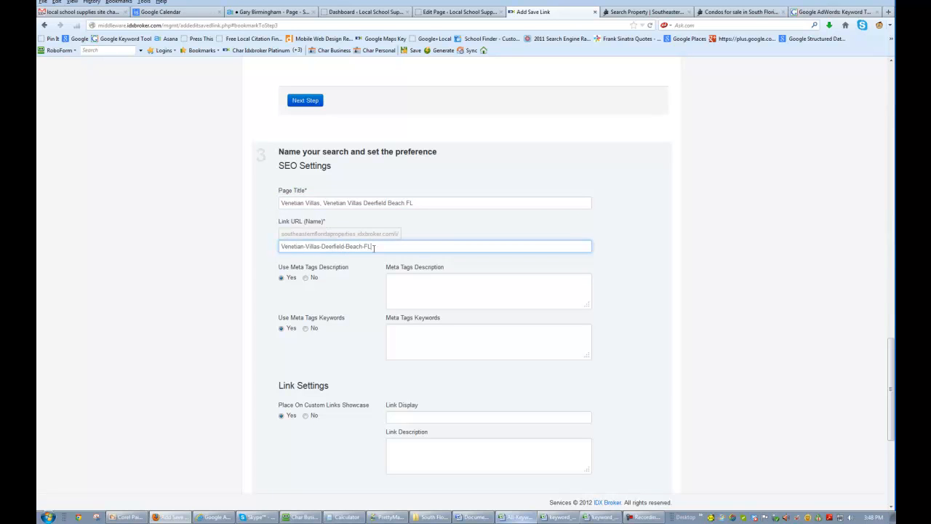
left_click_drag(321, 247, 276, 246)
left_click(380, 246)
Step: Copy "Venetian Villas" from the page title into both the meta tags description and the meta tags keywords
left_click_drag(413, 203, 280, 203)
left_click(419, 204)
key("ctrl+c")
left_click(428, 286)
key("ctrl+v")
left_click(412, 330)
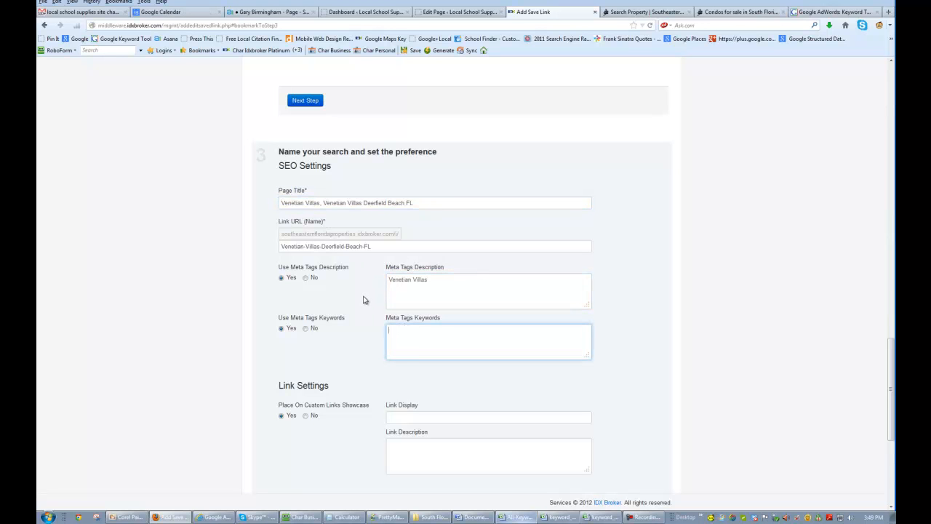
left_click(425, 204)
left_click(422, 346)
key("ctrl+v")
Step: Paste "Venetian Villas" as the link display text and as the sub-header content
scroll(388, 338, "down", 3)
left_click(406, 317)
key("ctrl+v")
scroll(361, 327, "down", 5)
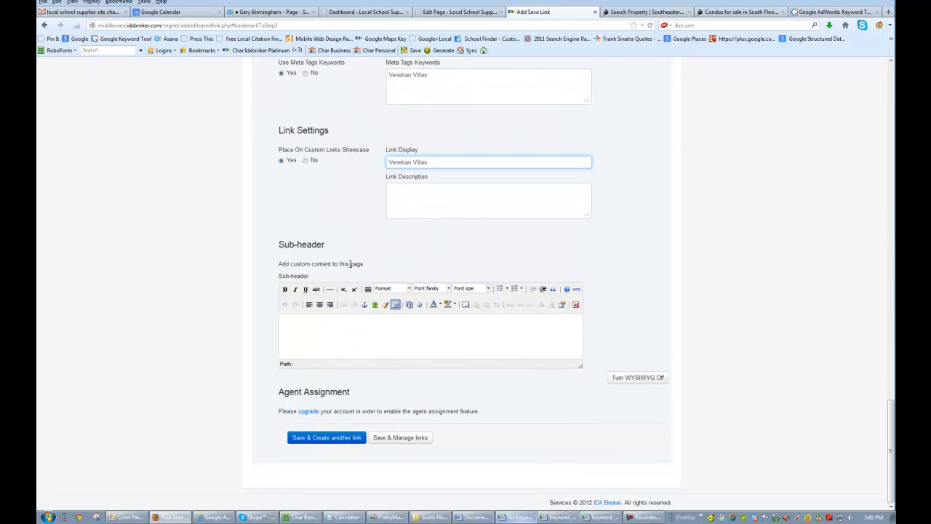
left_click(354, 333)
key("ctrl+v")
Step: Append a comma and the title phrase "Venetian Villas Deerfield Beach FL" to the meta tags keywords
scroll(354, 216, "up", 10)
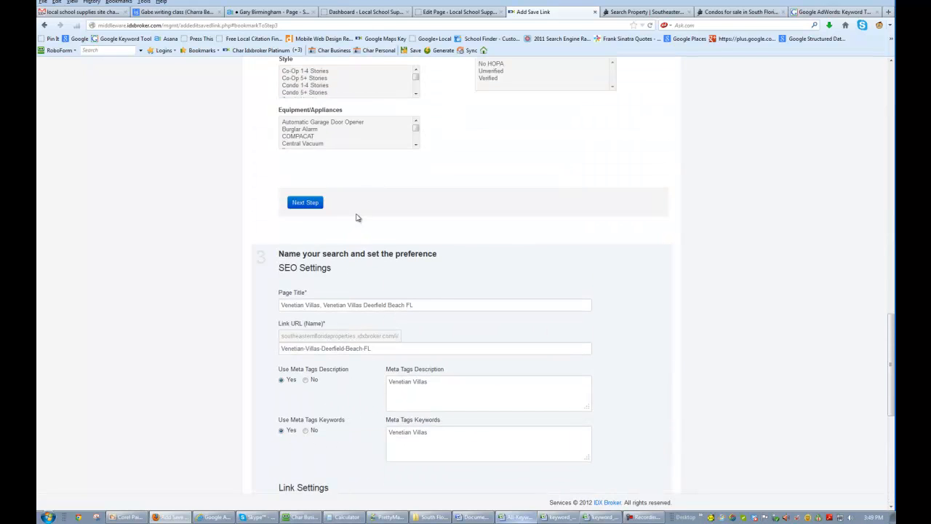
left_click_drag(413, 304, 325, 304)
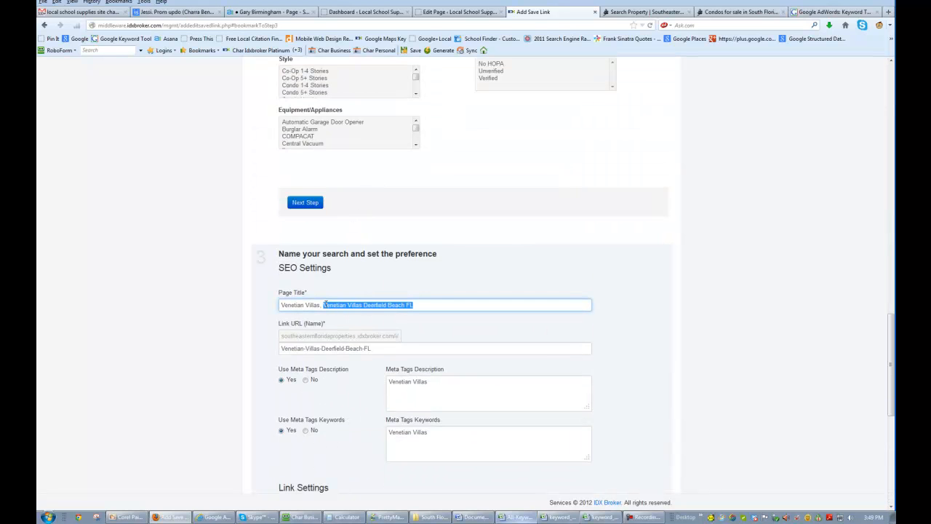
scroll(616, 272, "down", 5)
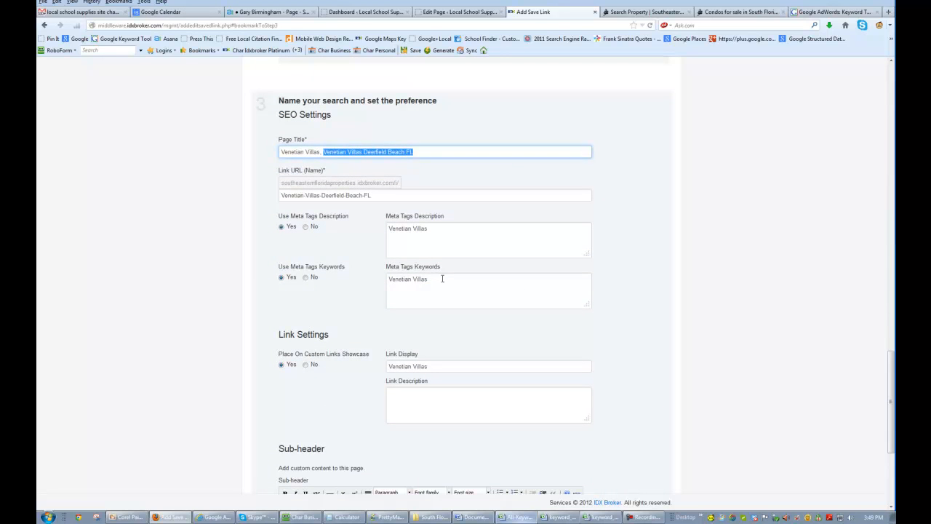
left_click(449, 278)
type(",")
key("ctrl+v")
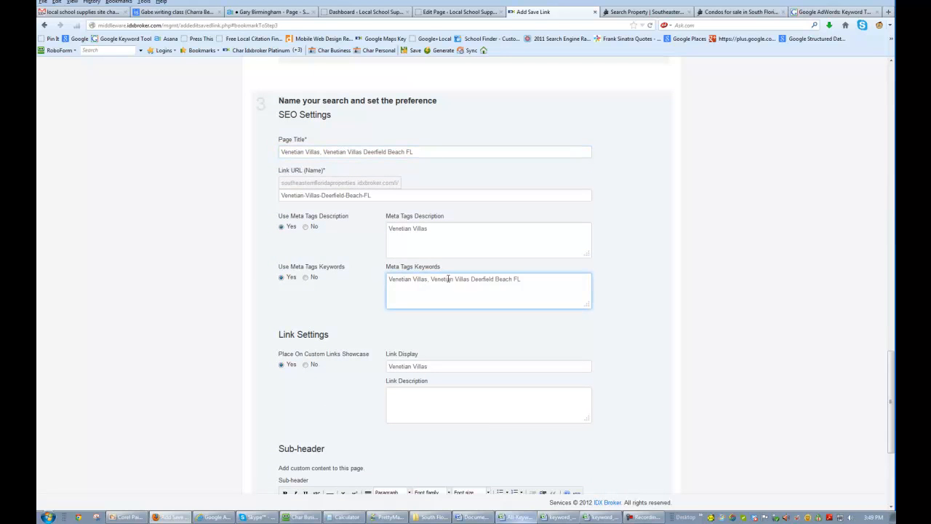
Step: Append a comma and "Venetian Villas Deerfield Beach FL" to the sub-header content
scroll(383, 304, "down", 3)
left_click(331, 426)
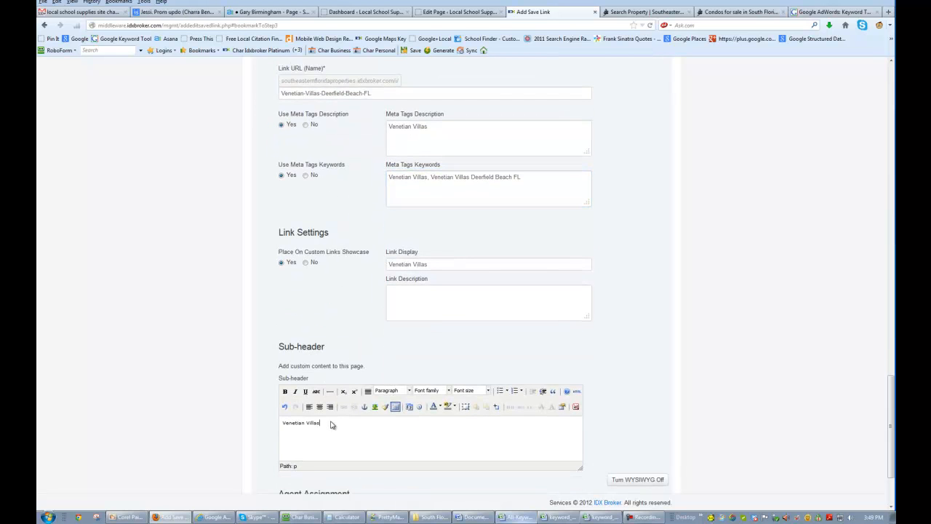
type(",")
key("ctrl+v")
Step: Extend the meta tags description with "Full access to all available properties in Venetian Village Deerfiled Beach FL."
scroll(437, 225, "up", 3)
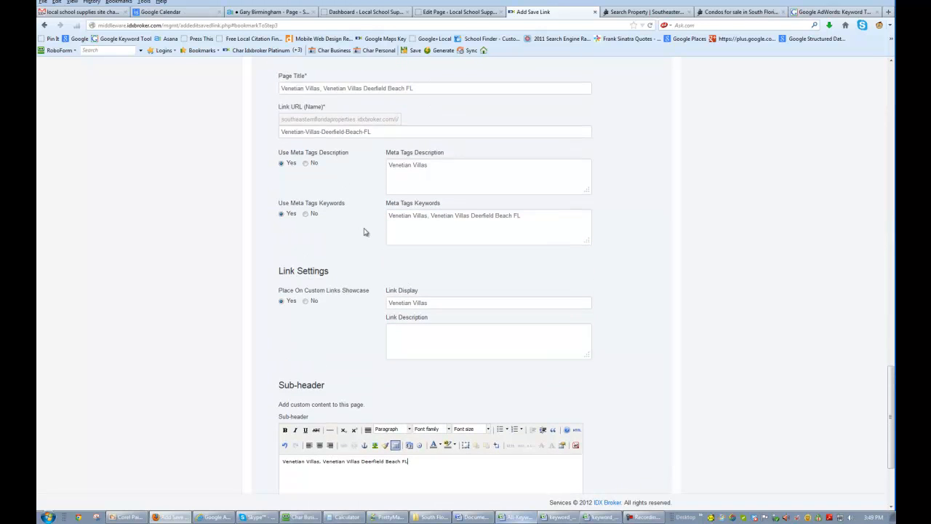
left_click(420, 227)
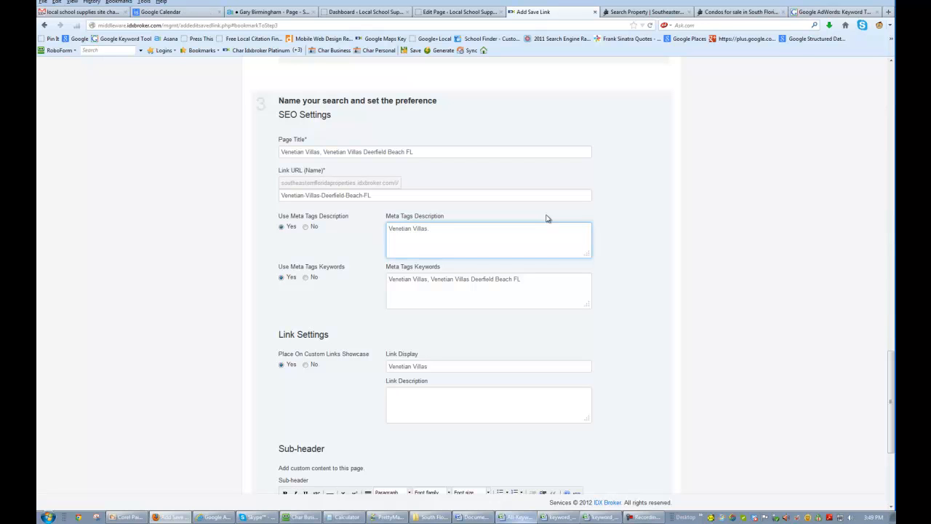
type("access to all")
type(" prop")
key("BackSpace")
key("BackSpace")
key("BackSpace")
key("BackSpace")
key("BackSpace")
type("available properties in Venetian Village Deerfiled Beach")
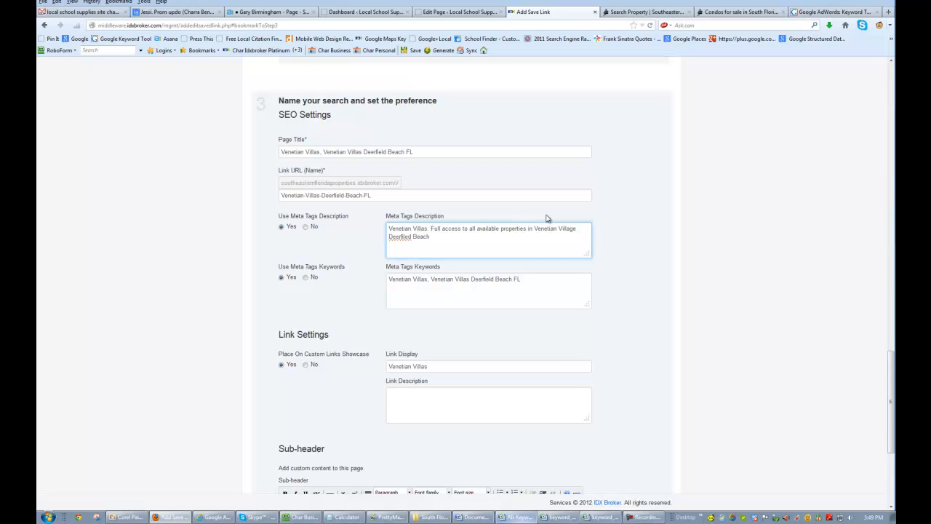
type(" FL")
key("BackSpace")
left_click(474, 239)
Step: Add "More pics, info & videos. Your #1 resource for Venetian Villas for sale in South Florida." to the meta tags description
type("More pics,")
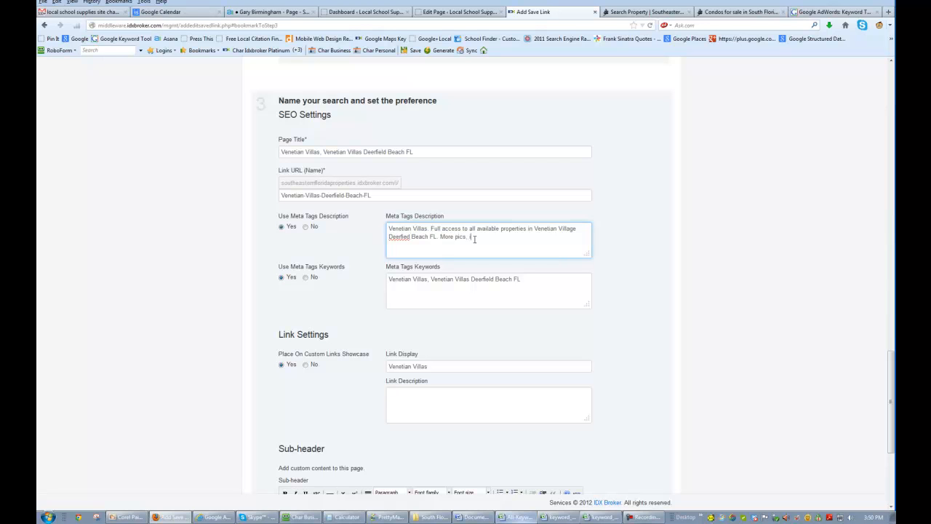
type(" info & Vi")
key("BackSpace")
key("BackSpace")
key("BackSpace")
type("i")
key("BackSpace")
type("eos. Your #1 res")
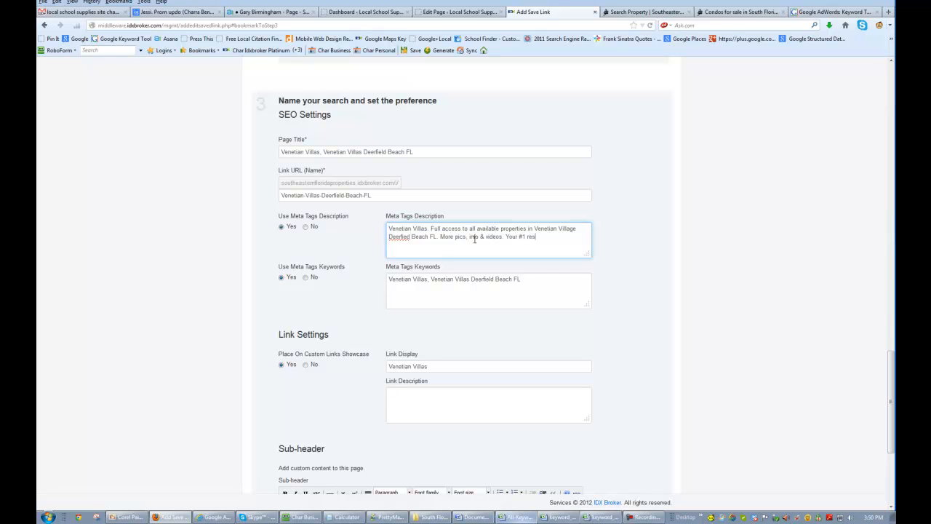
type("ource for Venetian Villas")
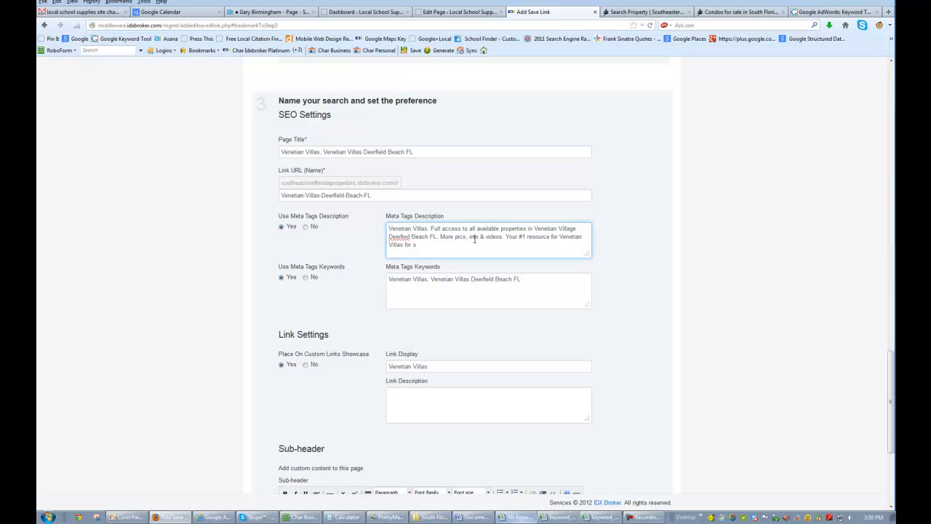
type(" for sale in South Florida.")
Step: Correct the misspelled city name in the meta tags description to "Deerfield"
left_click(402, 235)
type("lorida.")
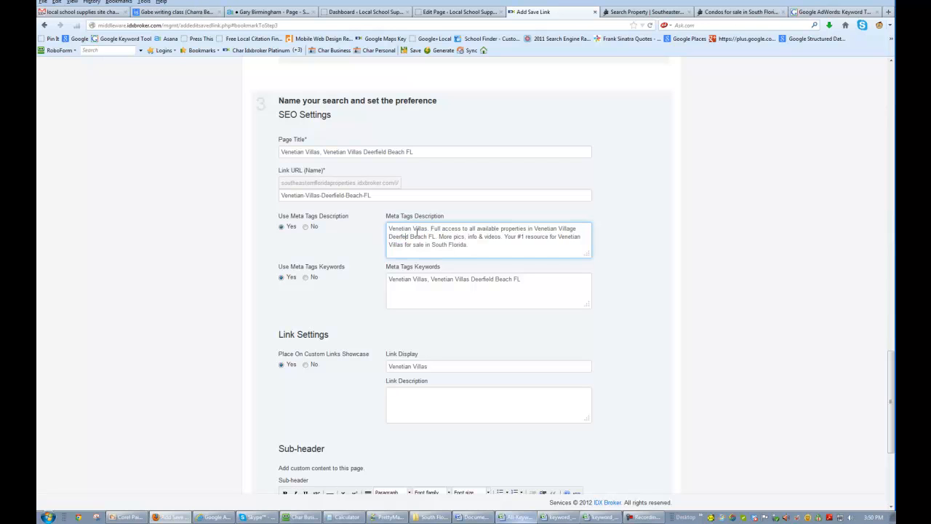
type("l")
key("BackSpace")
key("BackSpace")
type("iel")
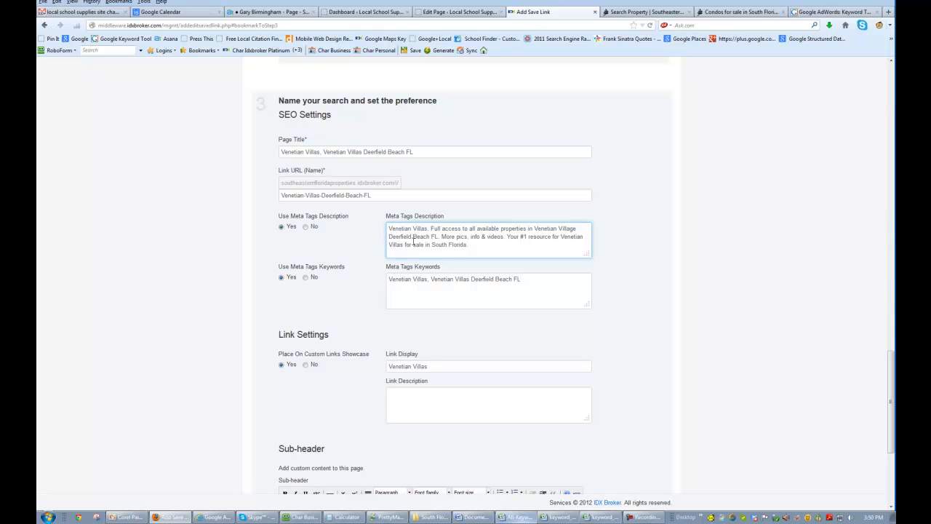
Step: Check the Venetian Villas keywords in the Excel keyword list, then return to the meta tags description in the browser
left_click_drag(438, 248, 435, 247)
key("alt+Tab")
left_click(107, 355)
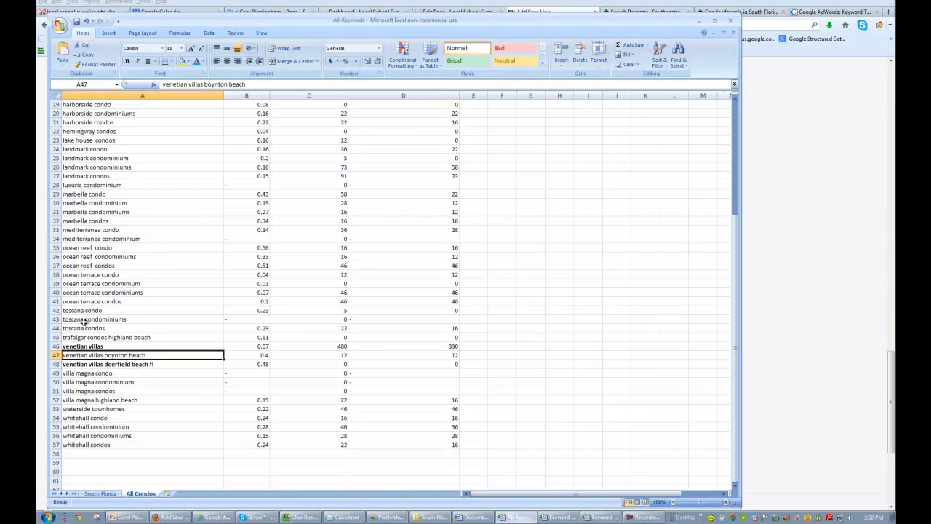
key("alt+Tab")
left_click(470, 244)
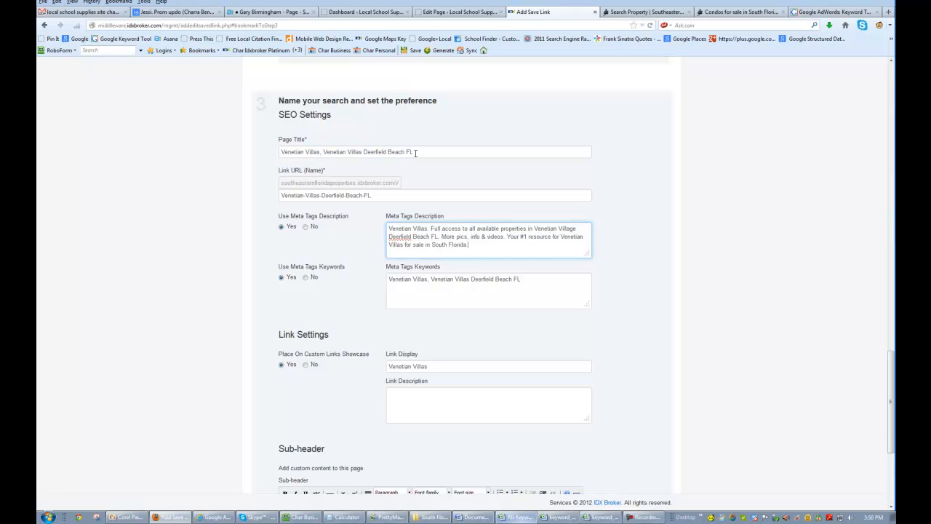
Step: Format the sub-header text "Venetian Villas, Venetian Villas Deerfield Beach FL" as a centered Heading 1
scroll(611, 320, "down", 4)
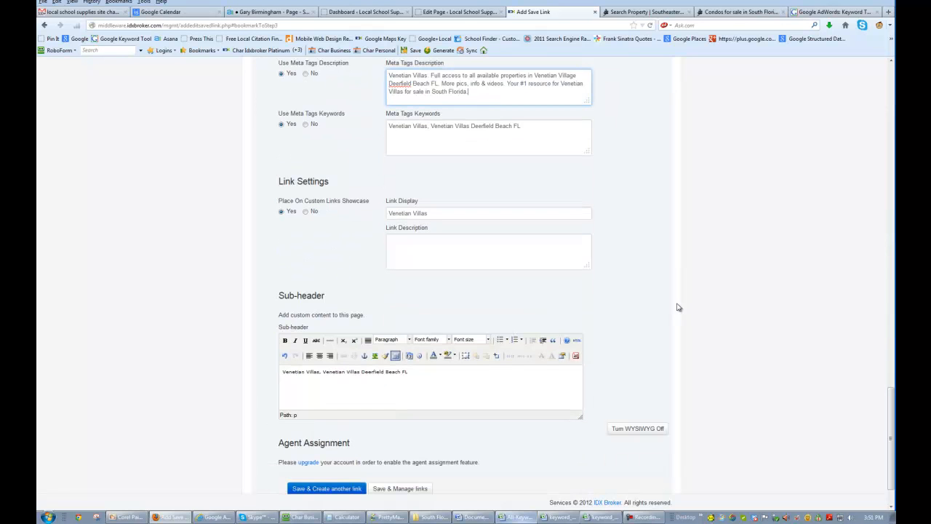
left_click_drag(417, 374, 270, 377)
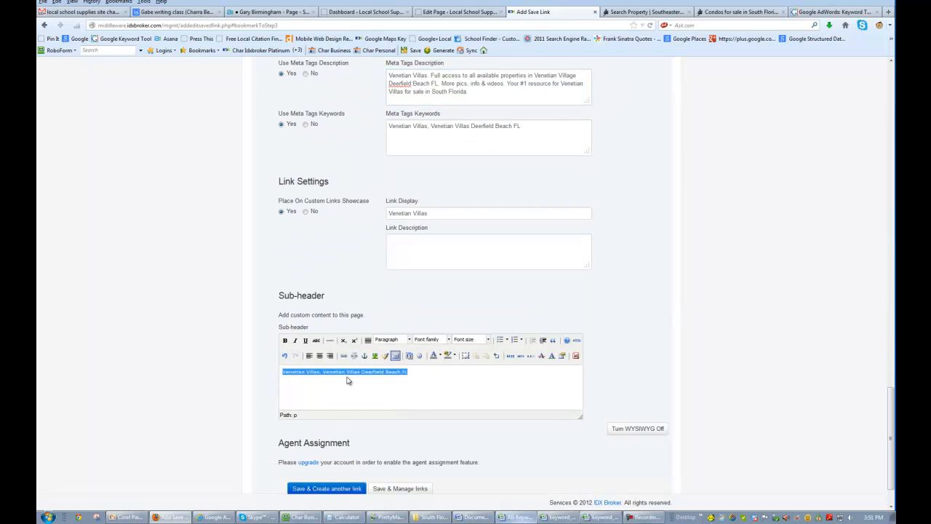
scroll(732, 307, "down", 1)
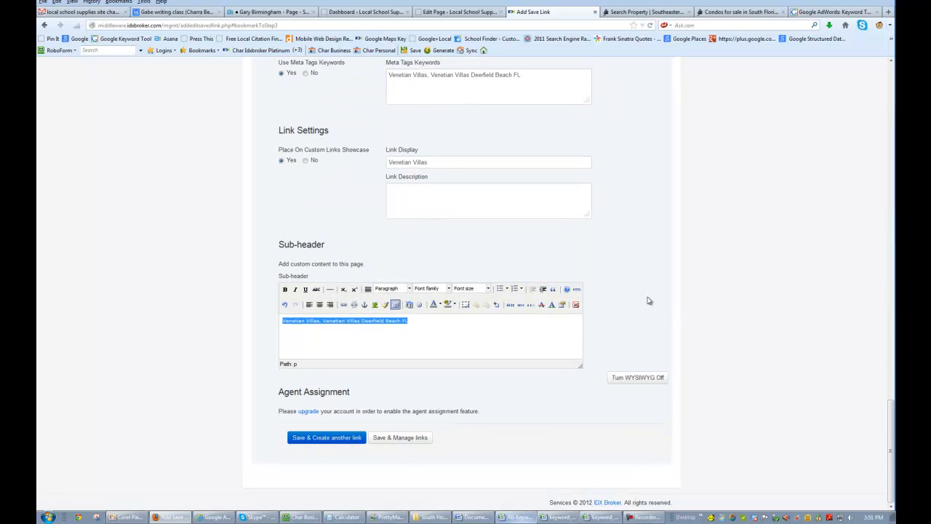
left_click(405, 288)
left_click(400, 344)
left_click(393, 345)
left_click(322, 306)
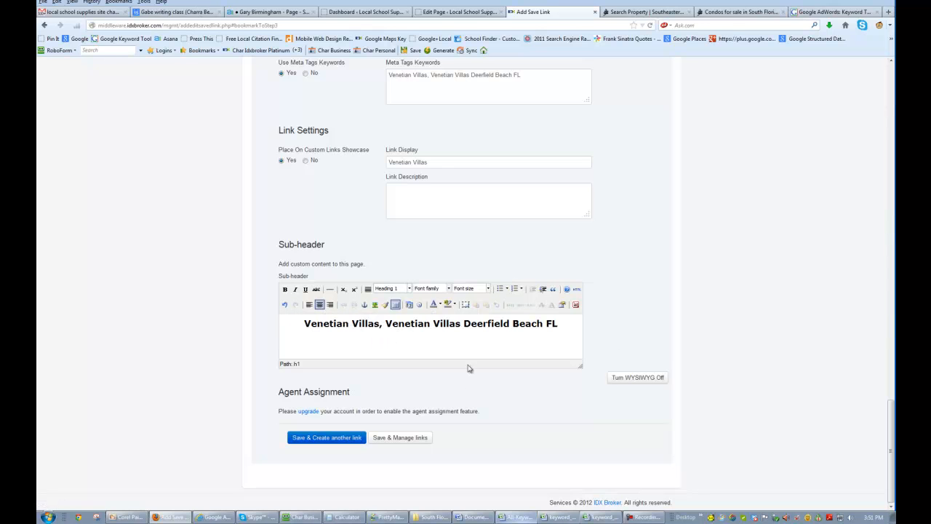
Step: Save the Venetian Villas link and start another saved link based on the Homes search page
left_click(336, 440)
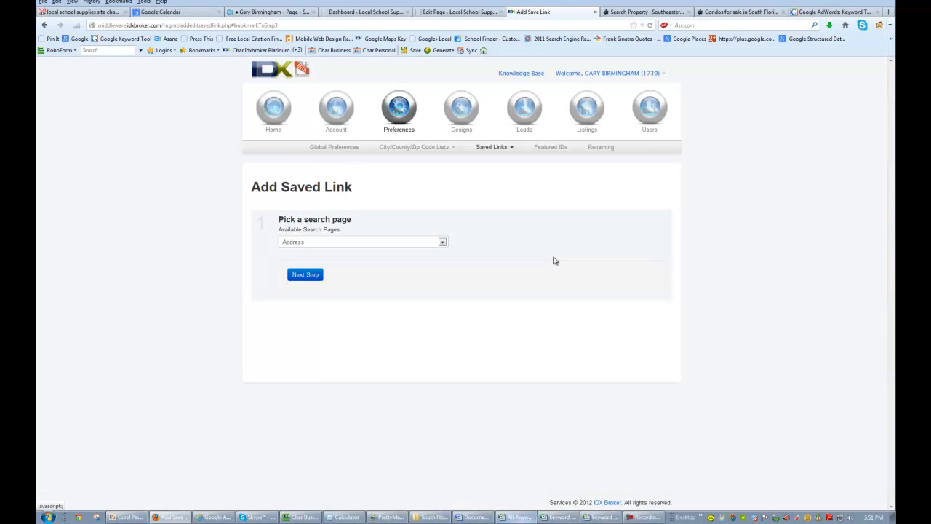
left_click(357, 247)
left_click(313, 280)
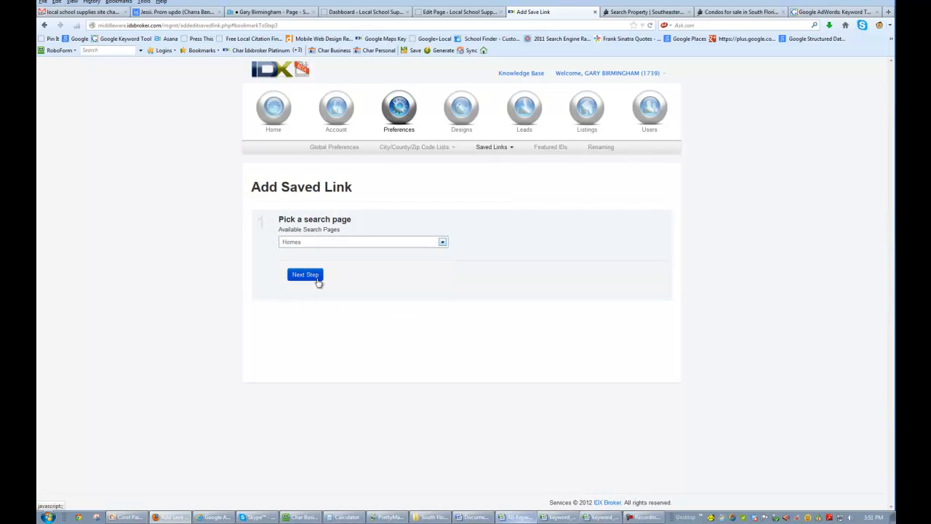
left_click(313, 280)
Step: Look up the addison condos keyword in the Excel list and its city in the condo photos folder, then return to the browser
key("alt+Tab")
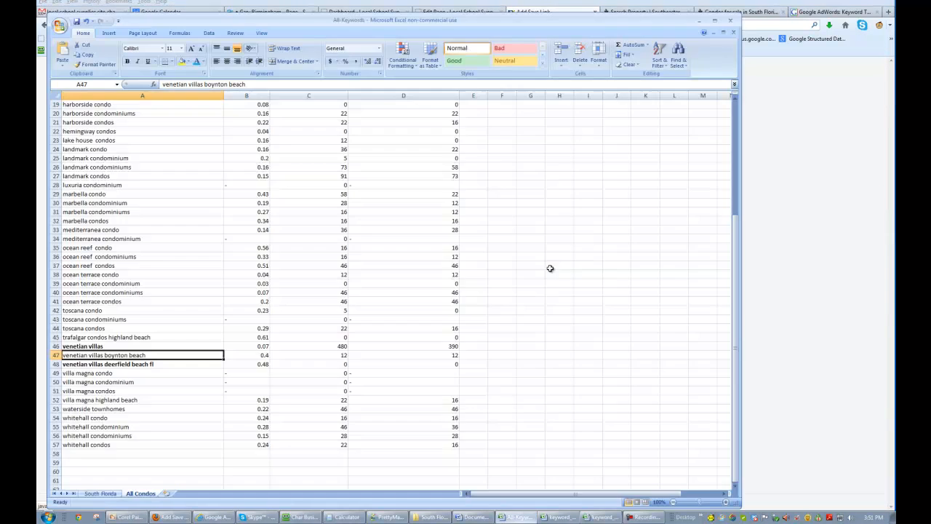
scroll(94, 162, "up", 6)
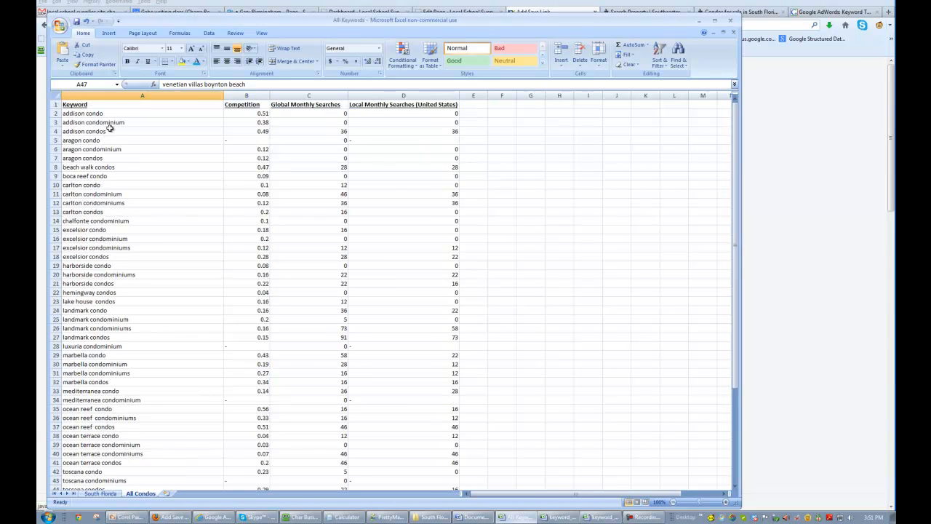
left_click(109, 131)
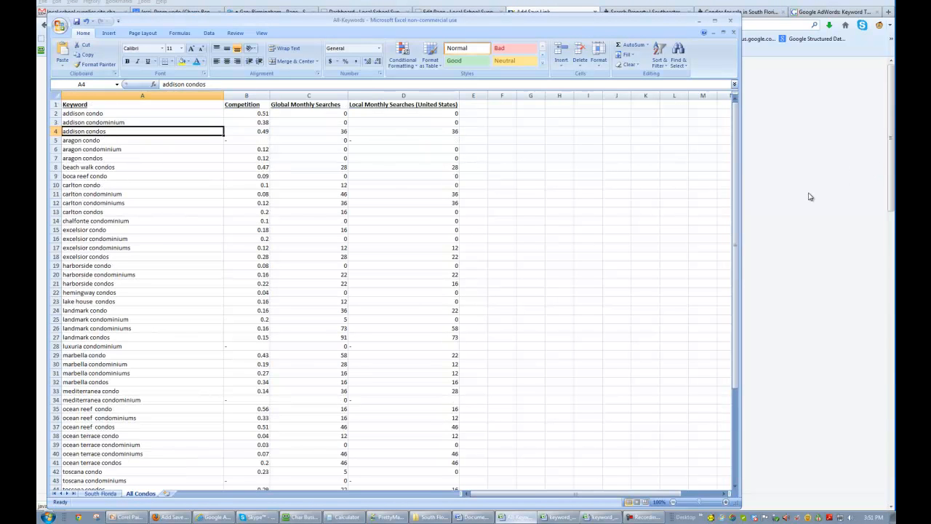
left_click(433, 517)
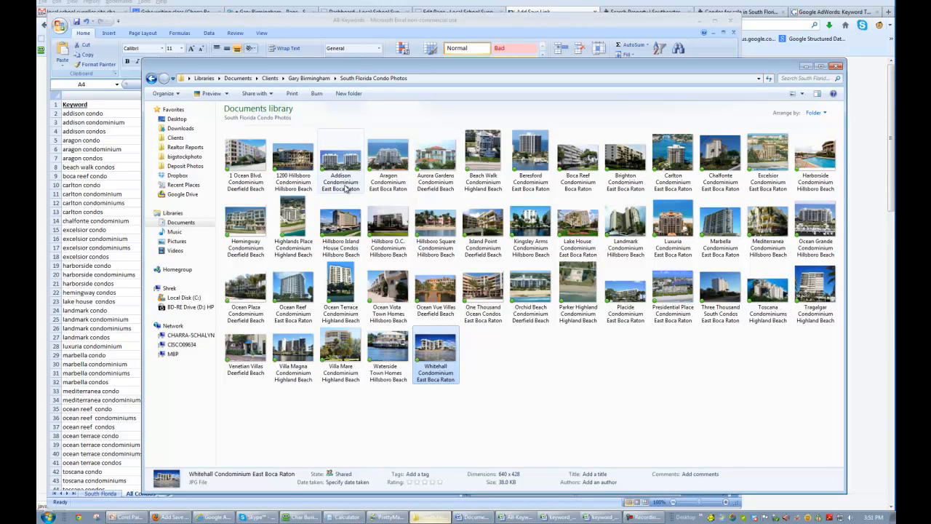
key("alt+Tab")
left_click(865, 187)
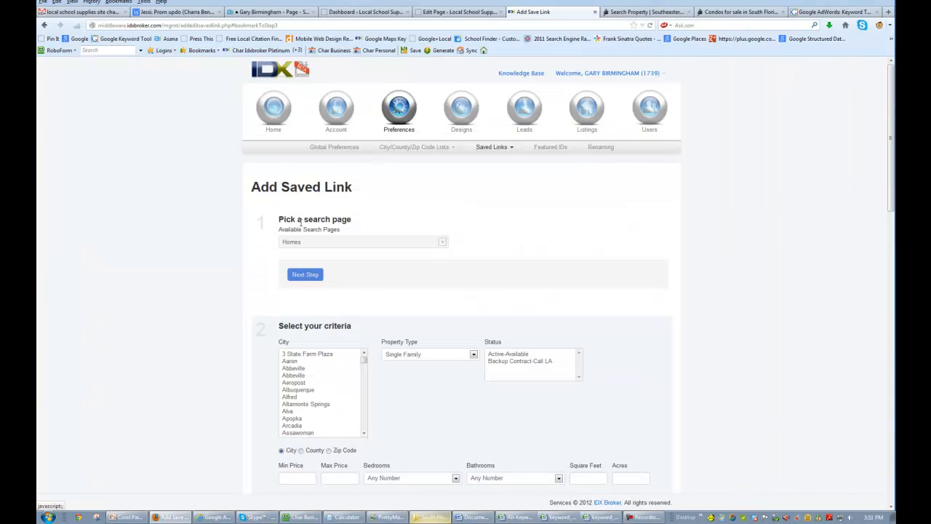
Step: Set the search criteria to the city Boca Raton and the property type Condo/Coop/Villa/Townhouse
scroll(459, 277, "down", 5)
left_click_drag(365, 155, 366, 175)
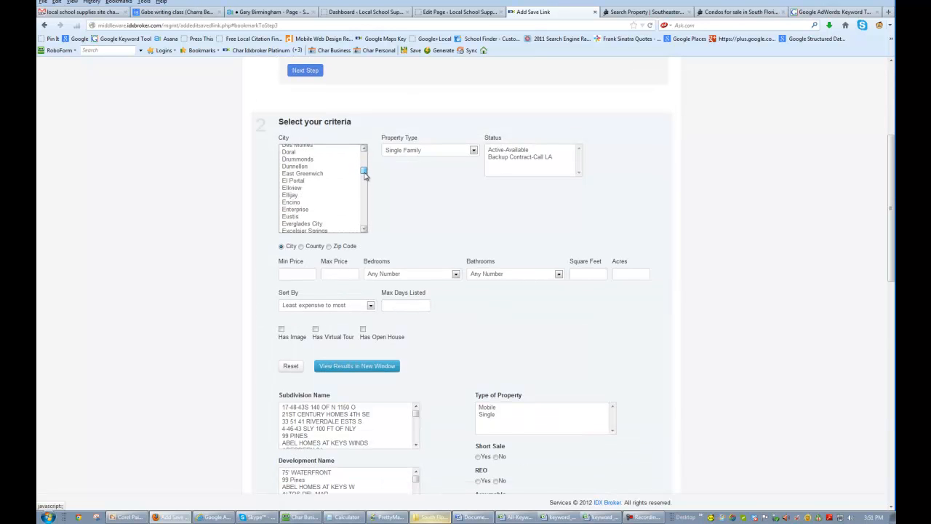
scroll(303, 191, "up", 15)
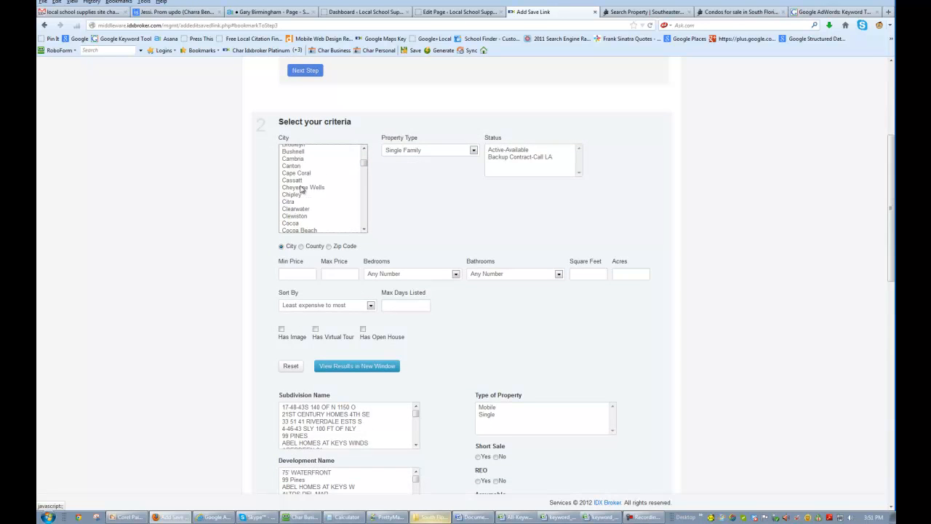
scroll(303, 191, "down", 1)
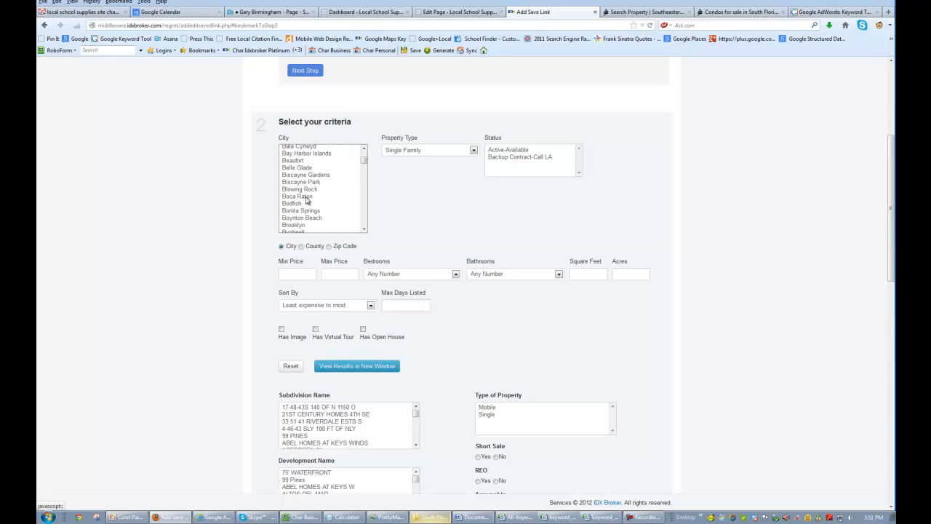
left_click(304, 200)
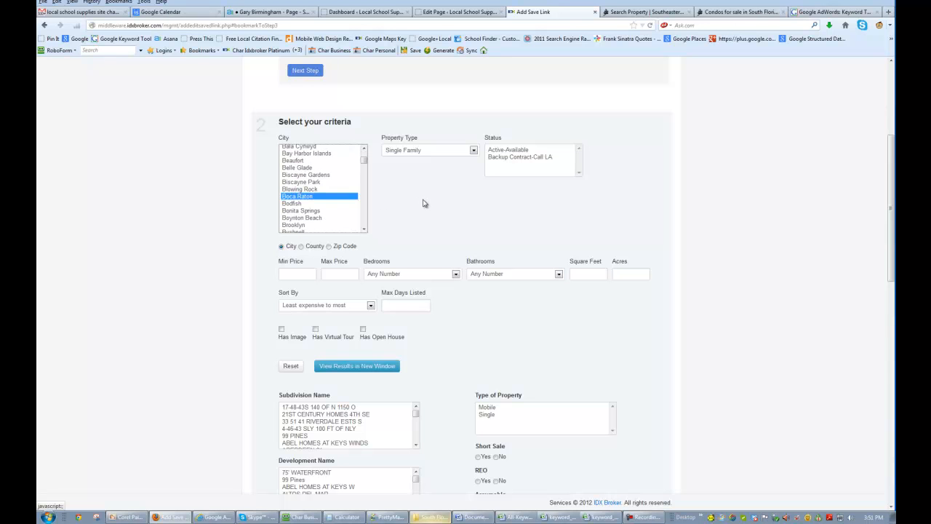
left_click(418, 153)
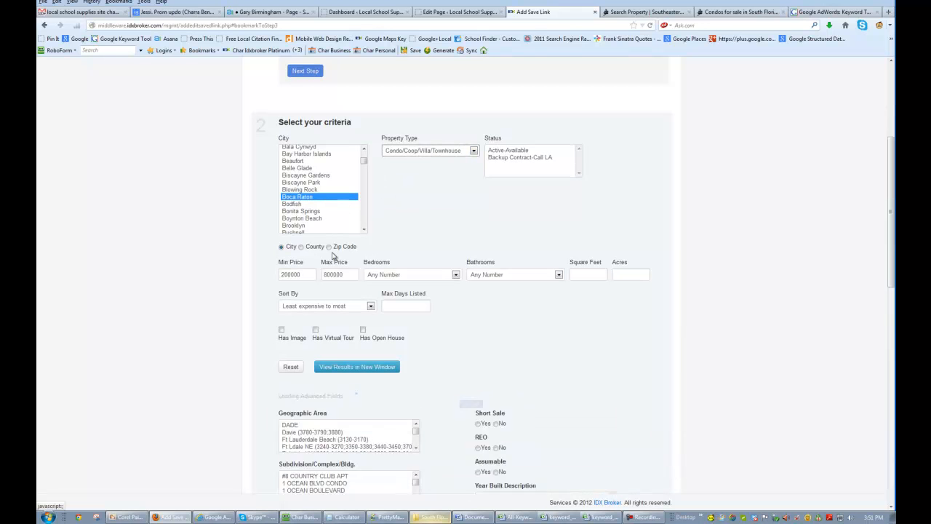
Step: Clear the prefilled minimum and maximum prices from the search criteria
double_click(341, 274)
key("BackSpace")
left_click_drag(306, 274, 243, 275)
type("20")
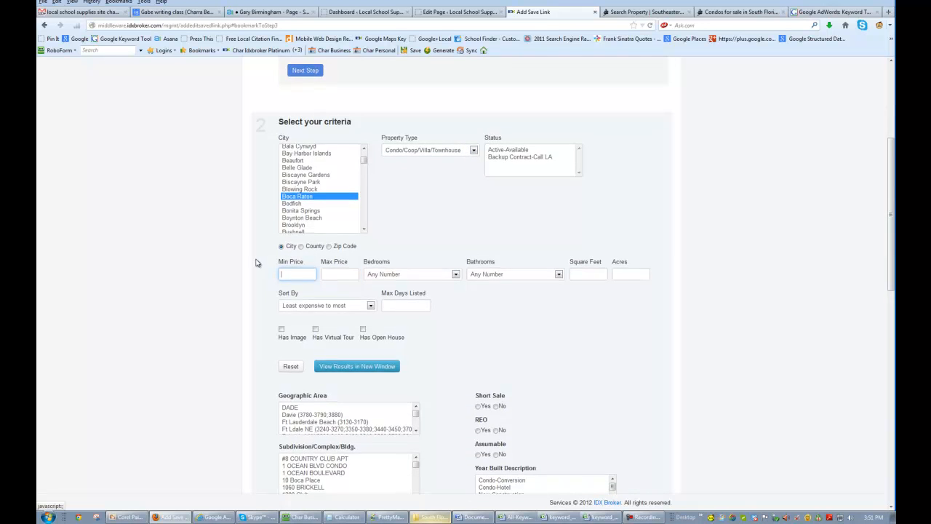
Step: Look through the Subdivision/Complex/Bldg. list for entries matching Addison
scroll(331, 338, "down", 1)
left_click(314, 408)
type("ad")
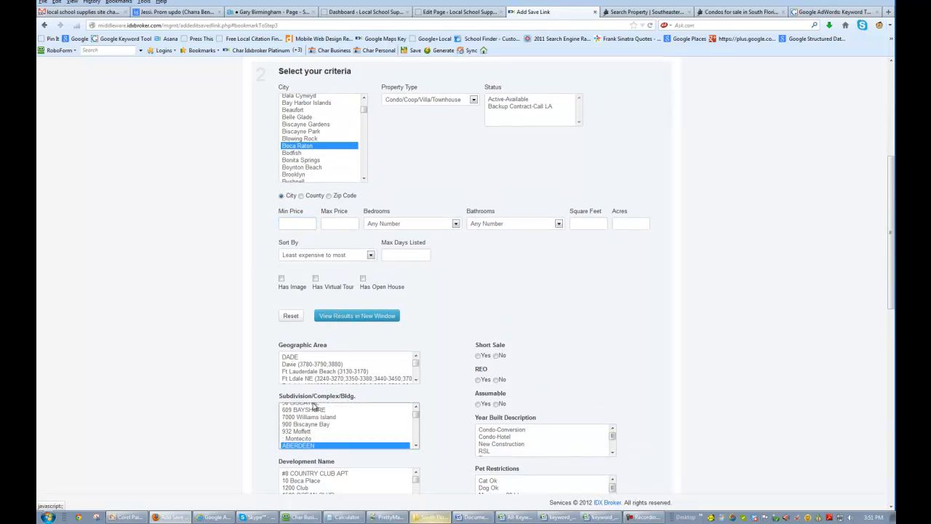
scroll(205, 301, "down", 1)
key("Down")
key("Down")
key("Up")
key("Up")
key("Up")
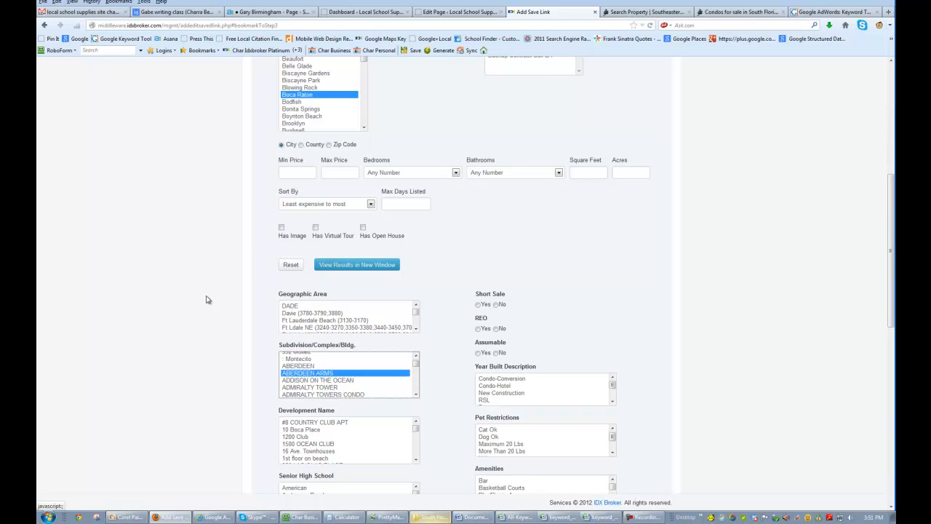
Step: Find and select ADDISON ON THE OCEAN in the Development Name list
scroll(211, 287, "down", 2)
left_click(305, 343)
type("ad")
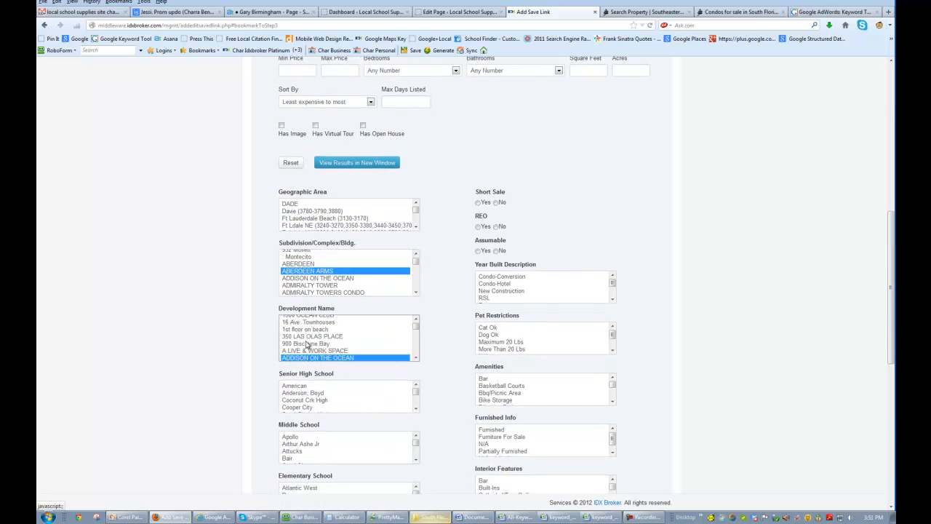
key("Down")
key("Down")
key("Up")
key("Up")
key("Up")
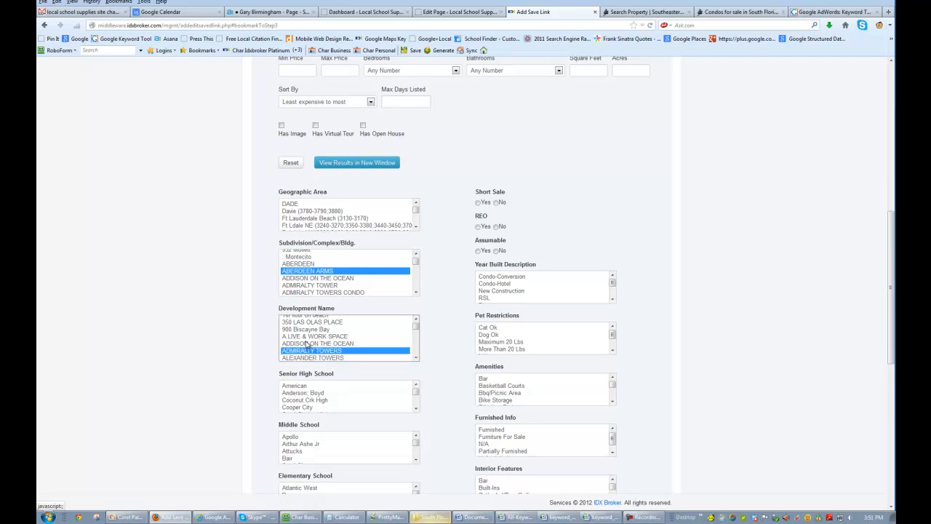
key("Down")
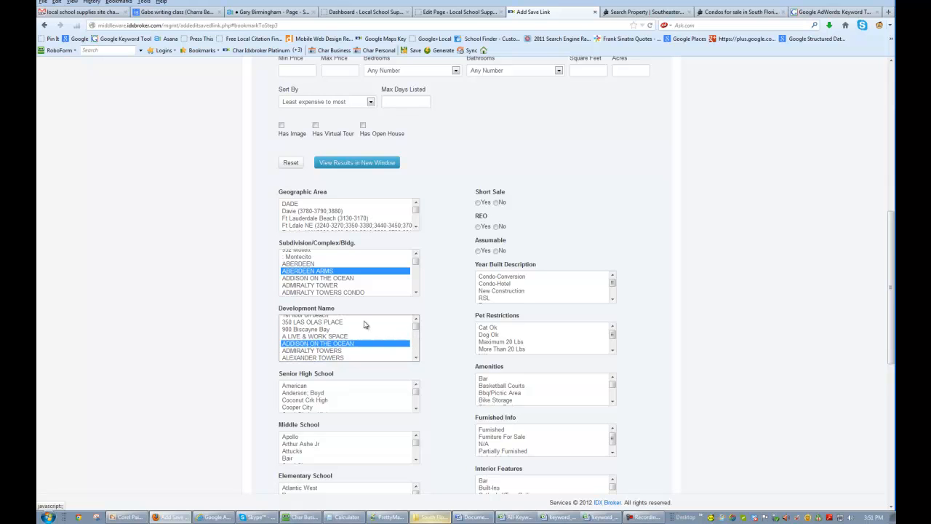
Step: Preview the search results with ADDISON ON THE OCEAN selected only as the subdivision and deselected as the development name
left_click(310, 278)
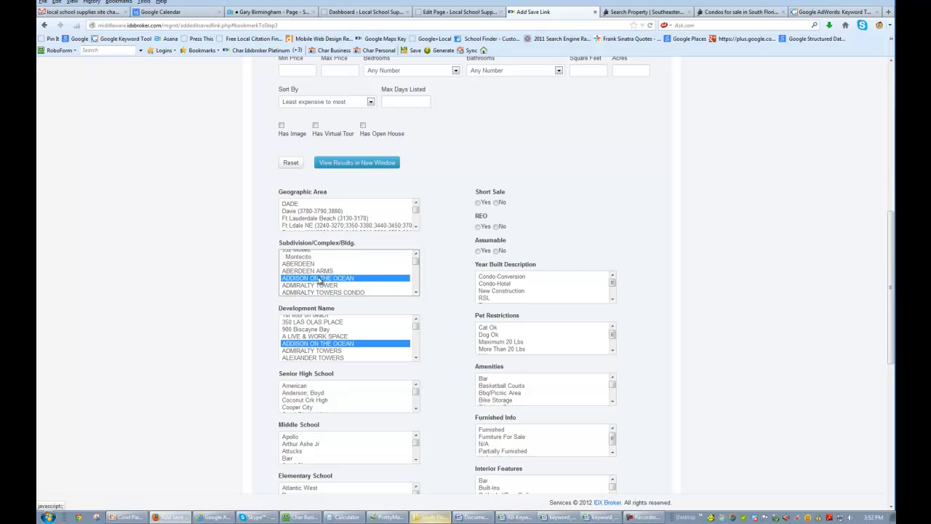
left_click(329, 344, "ctrl")
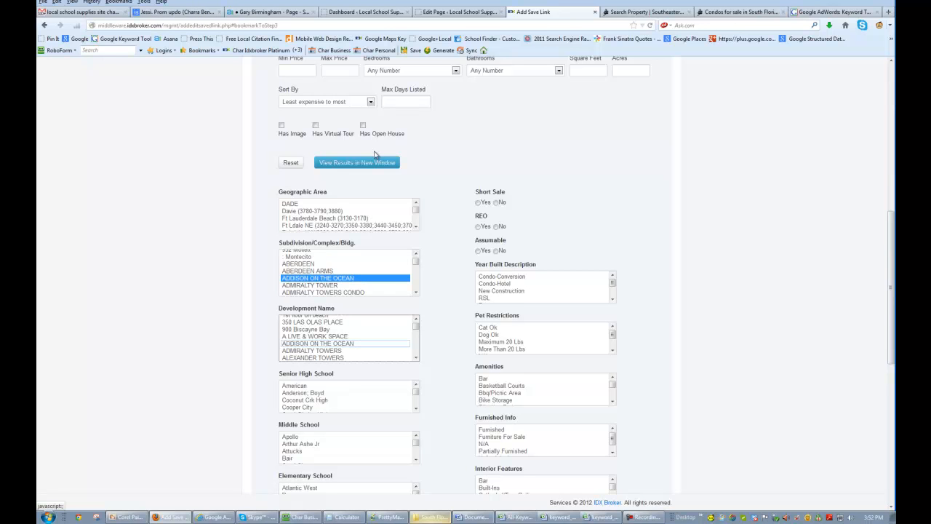
left_click(378, 162)
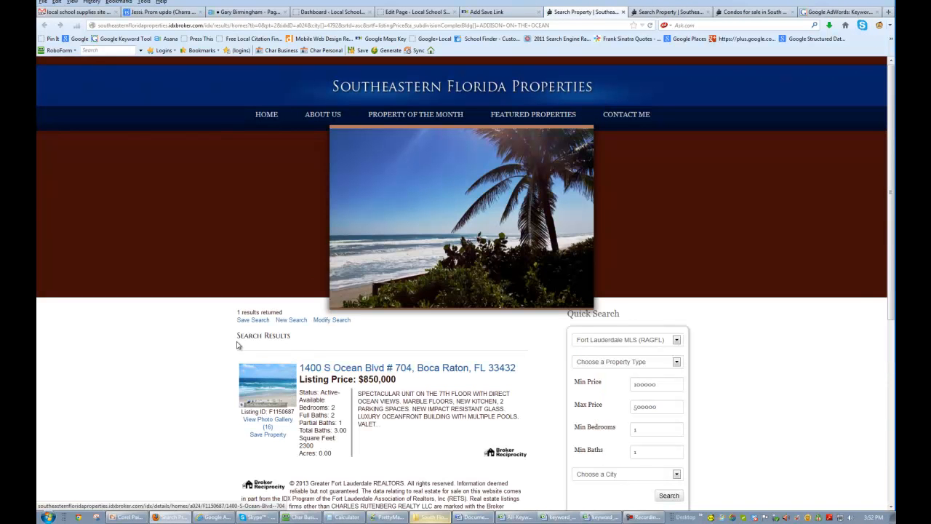
scroll(205, 337, "down", 2)
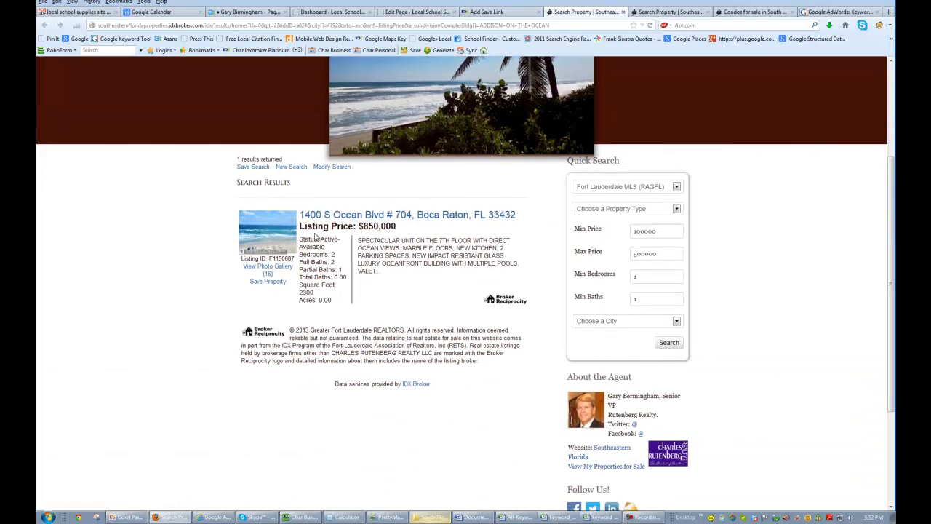
key("ctrl+Page_Up")
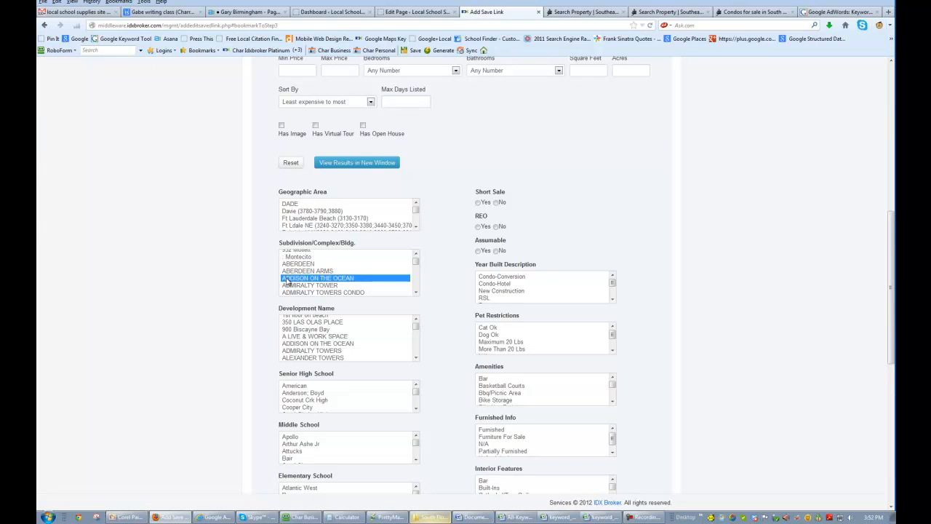
Step: Switch the ADDISON ON THE OCEAN selection from the subdivision to the development name and preview the search results
left_click(304, 282, "ctrl")
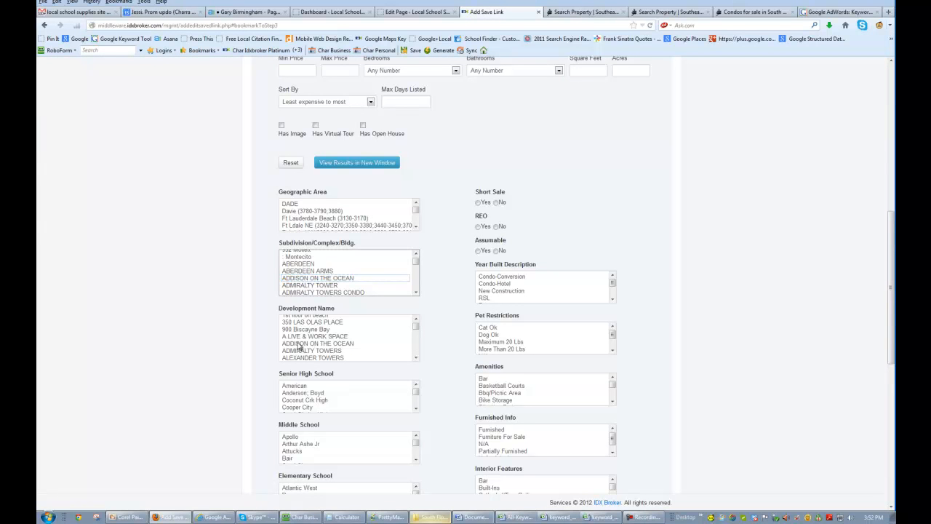
left_click(306, 343)
left_click(374, 166)
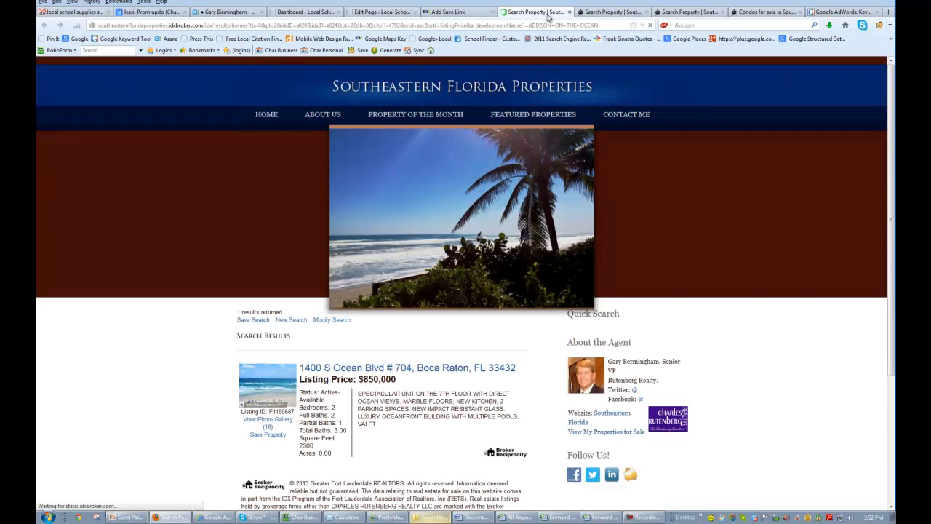
scroll(194, 356, "down", 3)
scroll(194, 357, "up", 3)
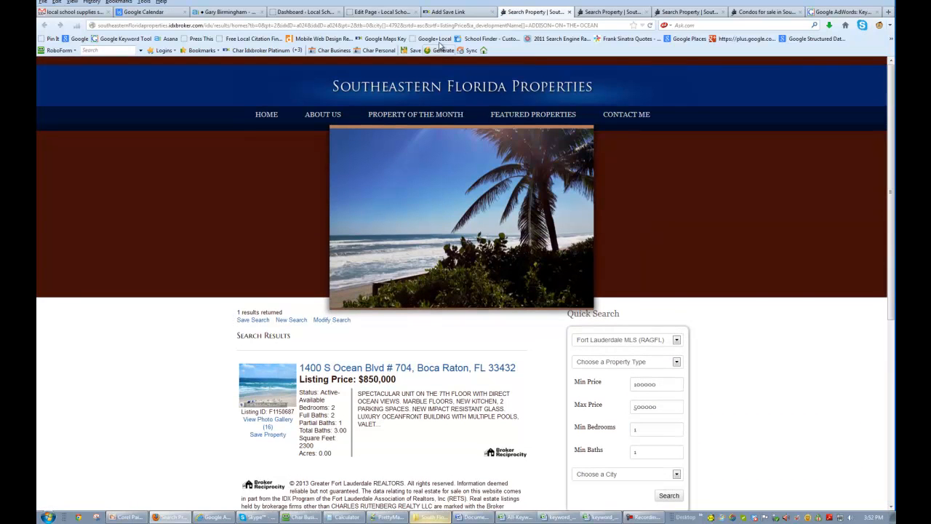
Step: Select ADDISON ON THE OCEAN as the subdivision in addition to the development name and preview the combined results
left_click(448, 11)
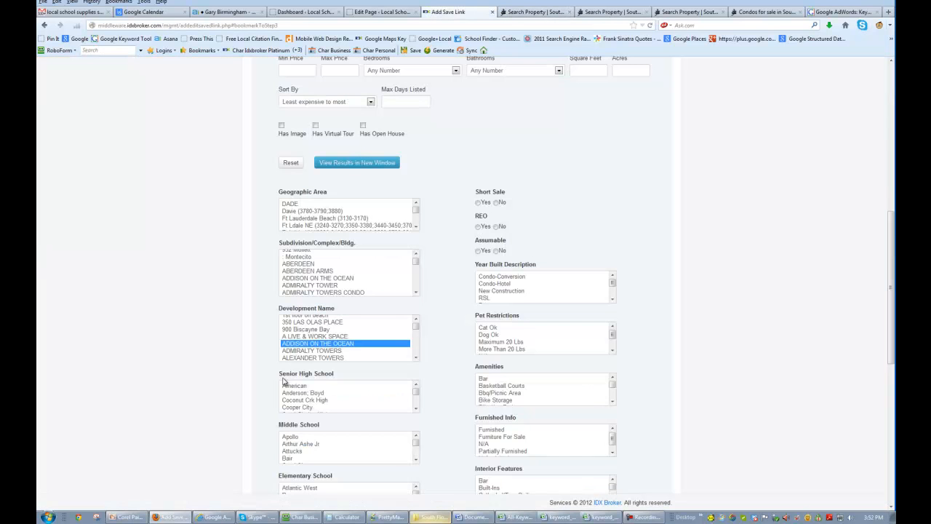
left_click(322, 278)
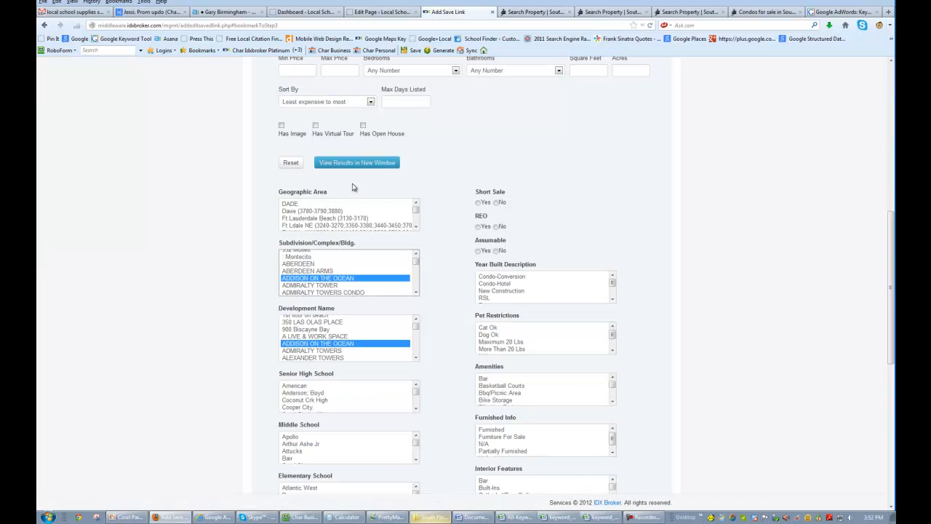
left_click(357, 165)
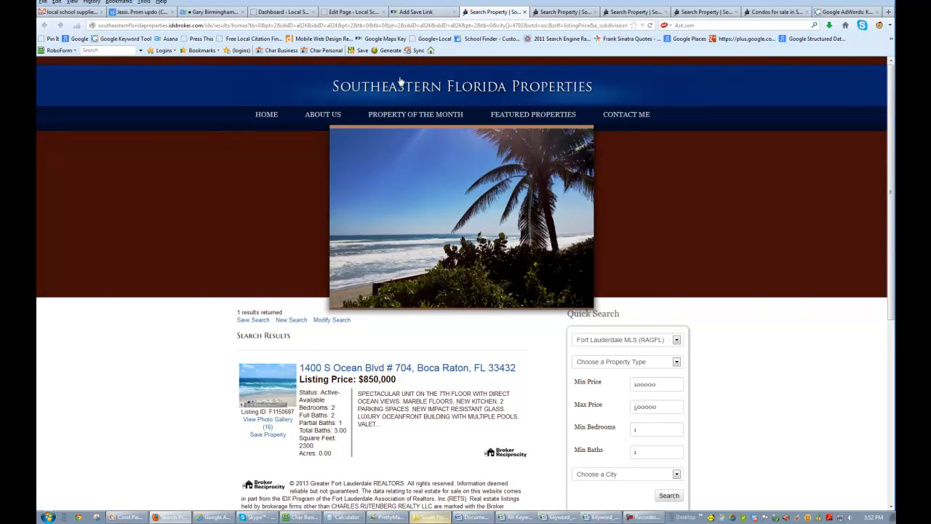
Step: Close the search results preview and check the Addison condo keywords in the All-Keywords spreadsheet
key("ctrl+w")
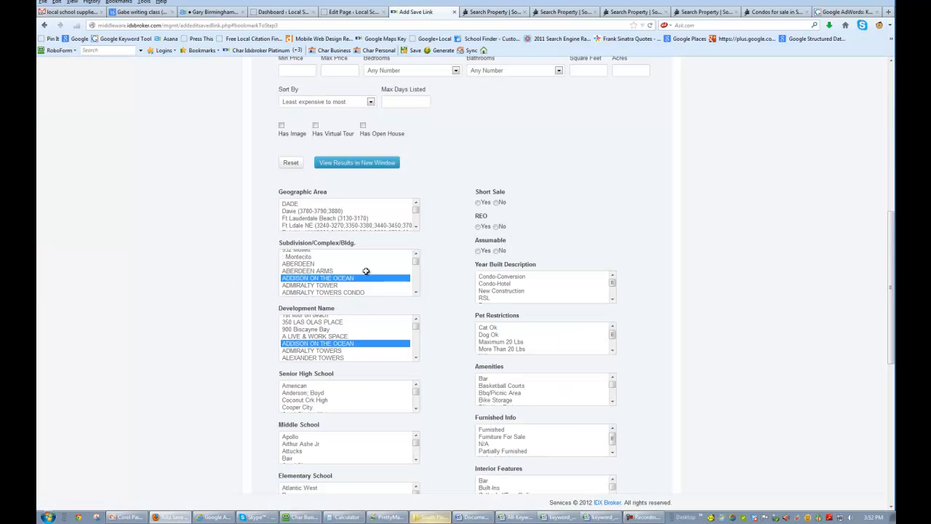
key("alt+Tab")
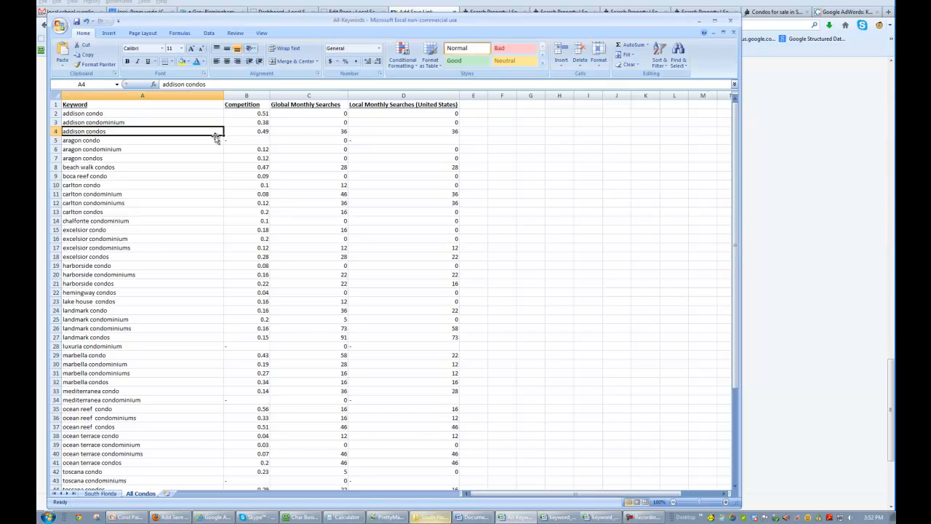
key("alt+Tab")
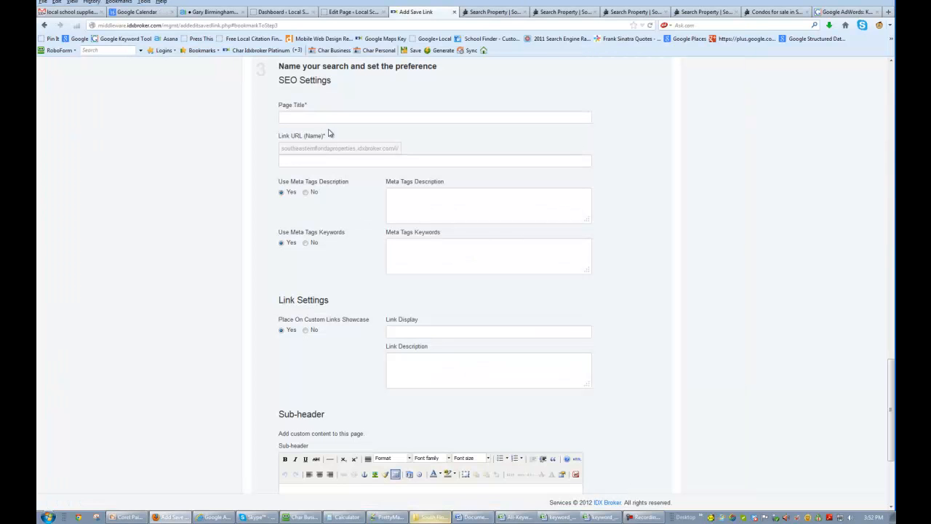
Step: Set the saved link's page title to Addison Condos and save it, continuing to a new link
left_click(325, 117)
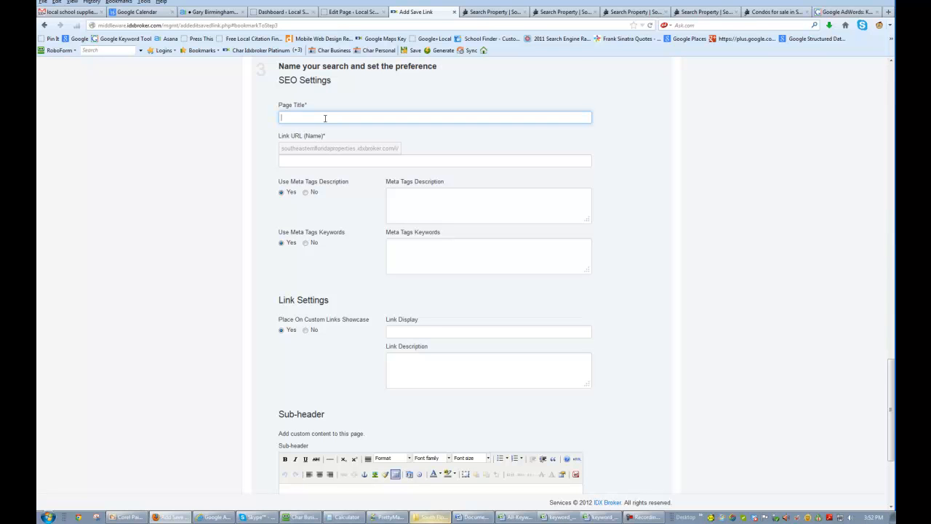
type("Addison Condos")
key("ctrl+a")
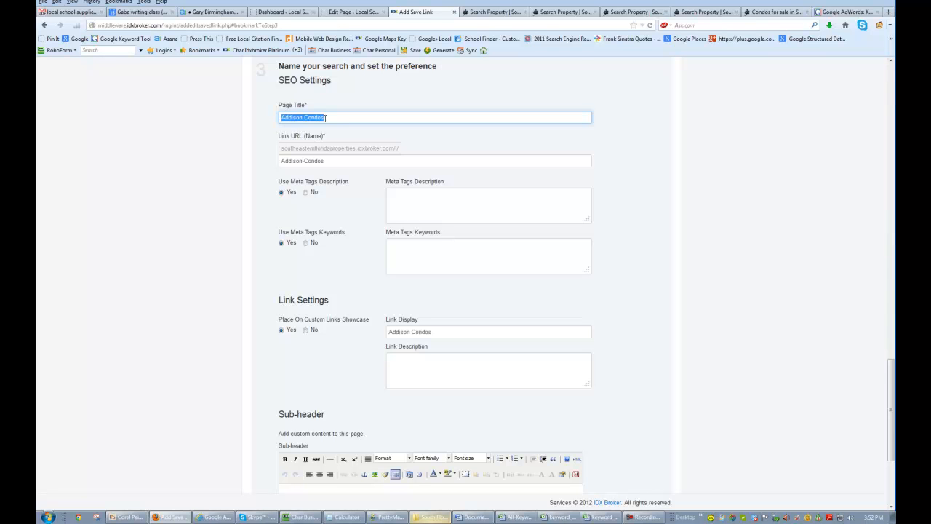
left_click(230, 172)
scroll(227, 175, "down", 3)
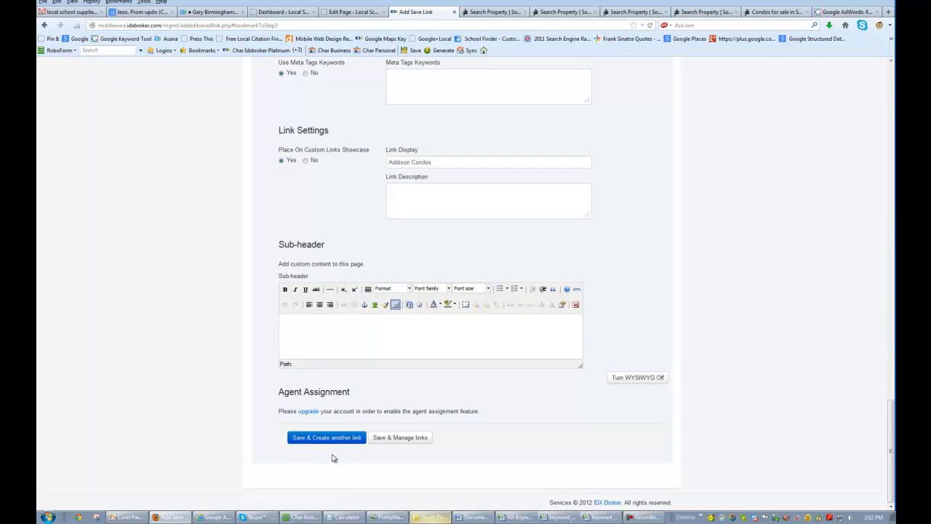
left_click(329, 438)
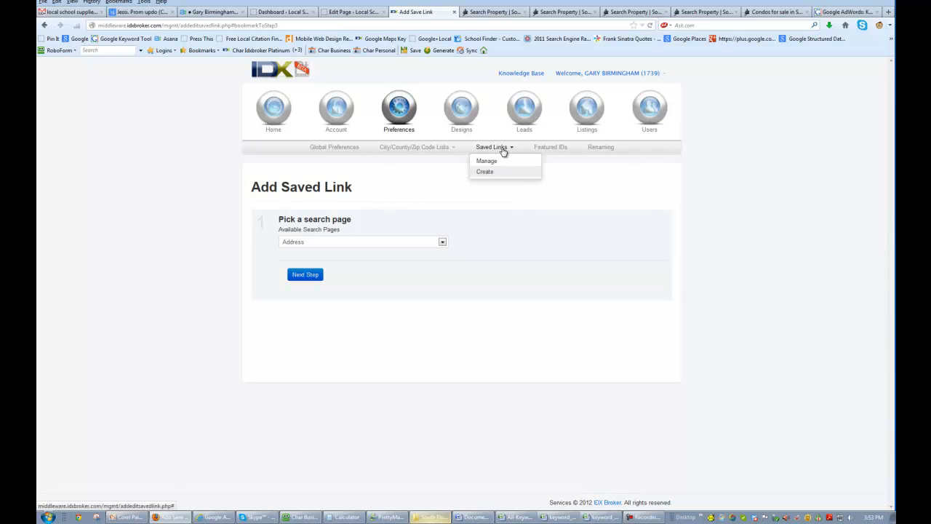
Step: Open the Venetian-Villas-Deerfield-Beach-FL saved link for editing and review its search criteria
left_click(487, 161)
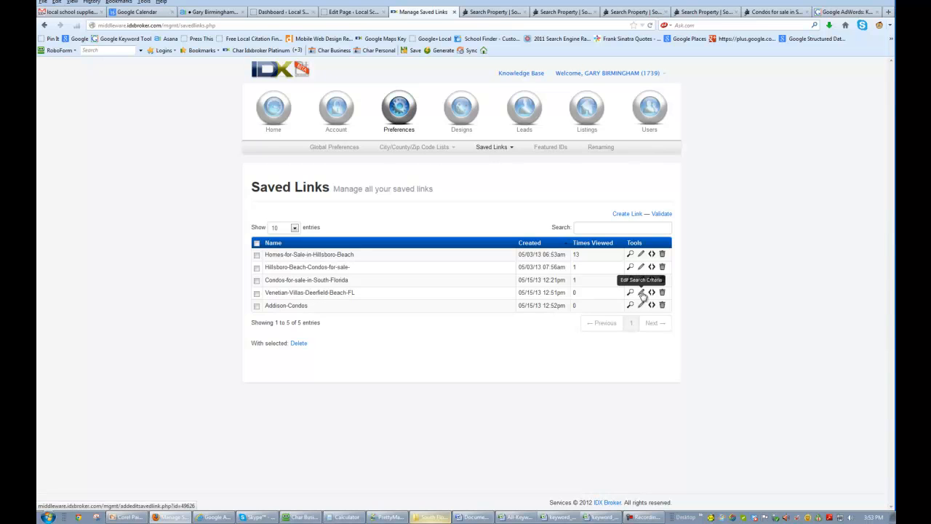
left_click(641, 294)
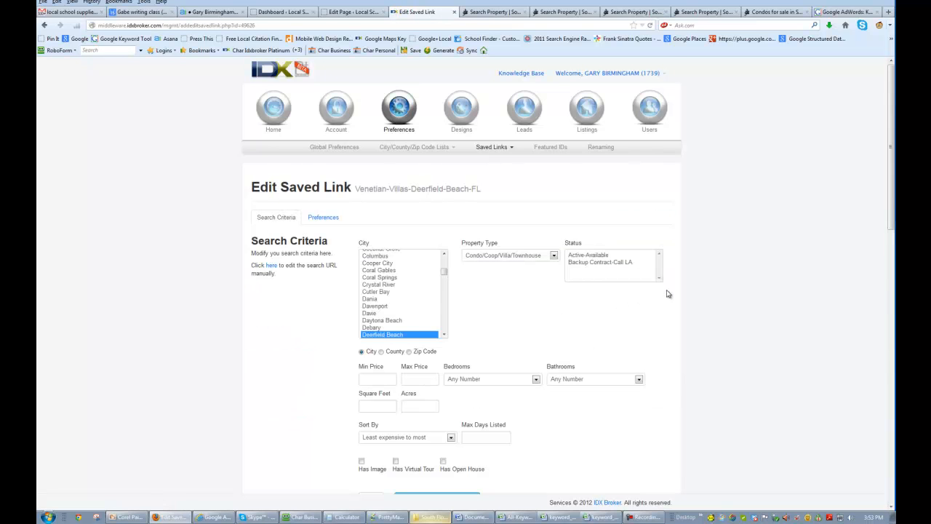
scroll(668, 294, "down", 15)
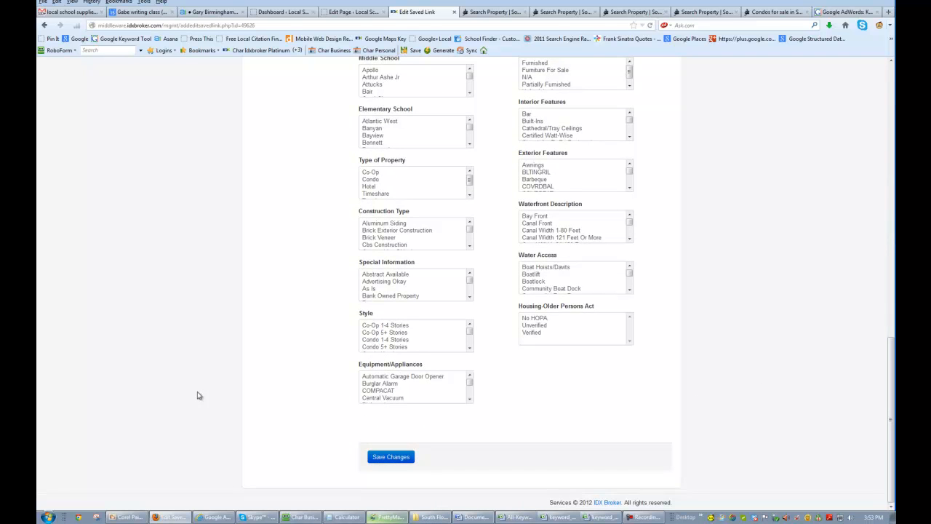
scroll(197, 395, "up", 15)
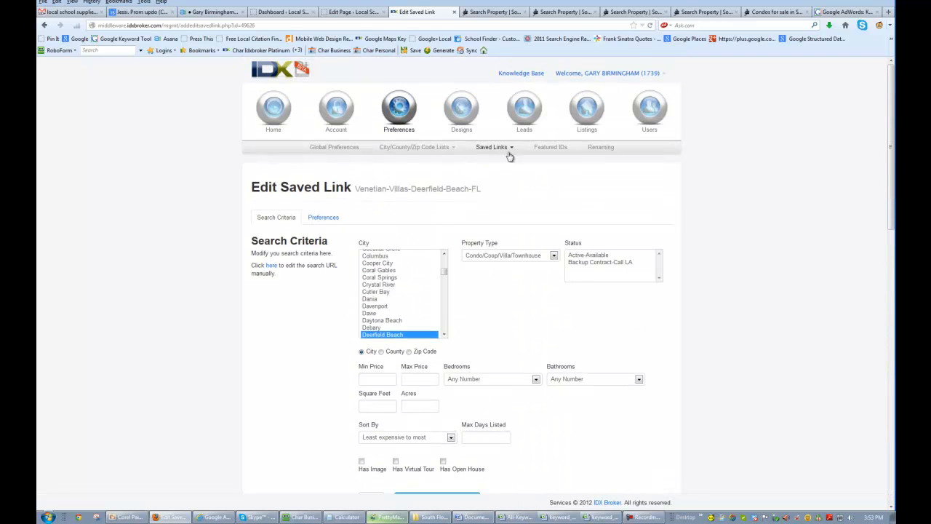
Step: Return to the saved links list and look over the building images in the South Florida Condo Photos folder
mouse_move(507, 152)
left_click(486, 163)
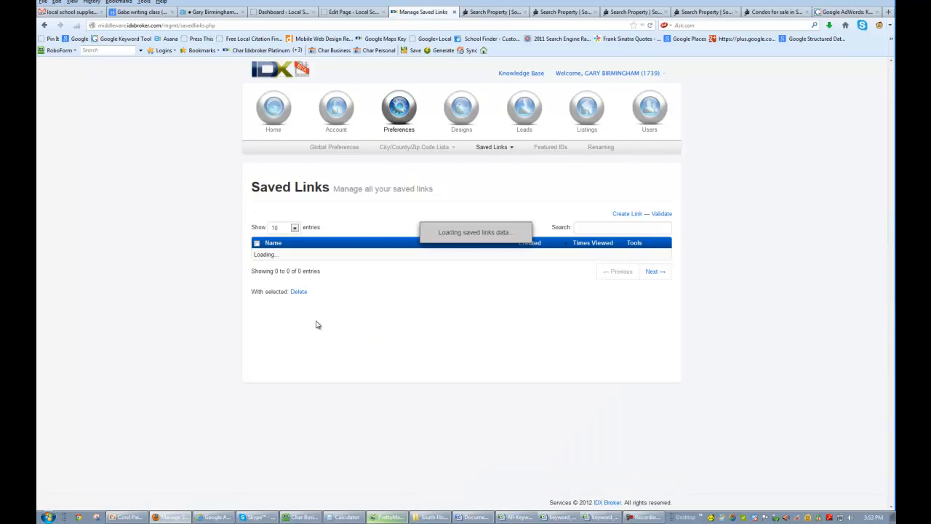
key("alt+Tab")
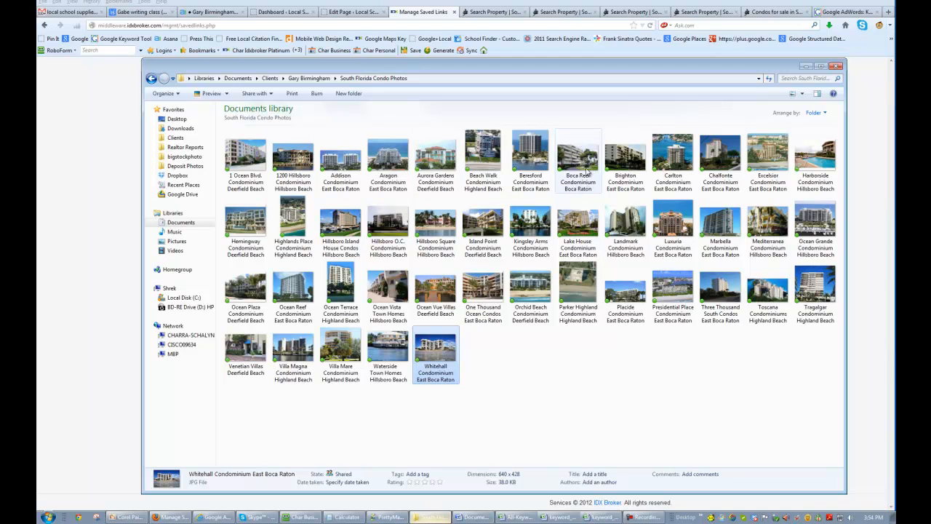
key("alt+Tab")
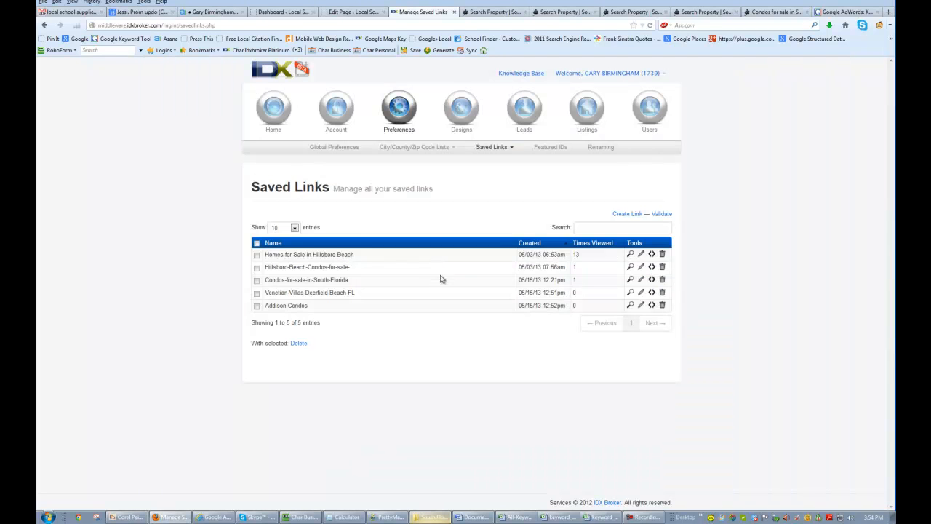
Step: Delete the Addison-Condos saved link and confirm the deletion
left_click(662, 306)
left_click(572, 232)
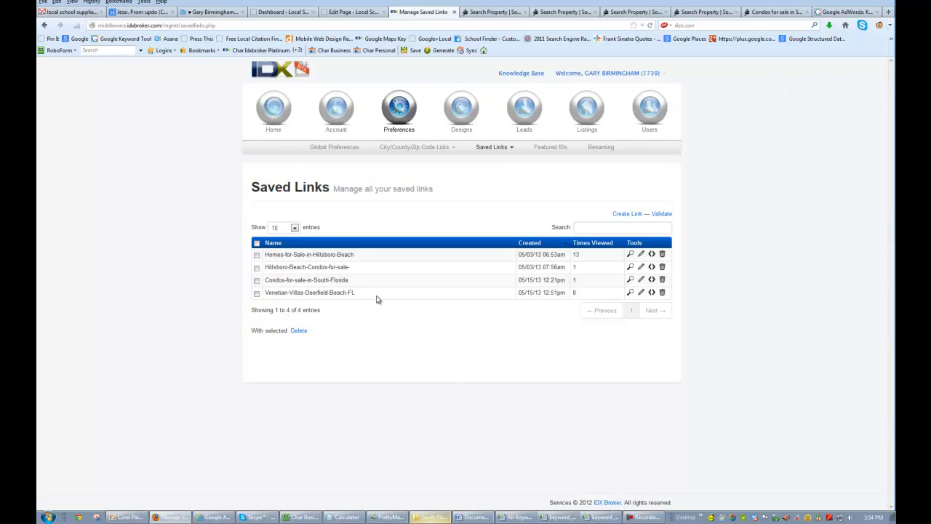
left_click(649, 518)
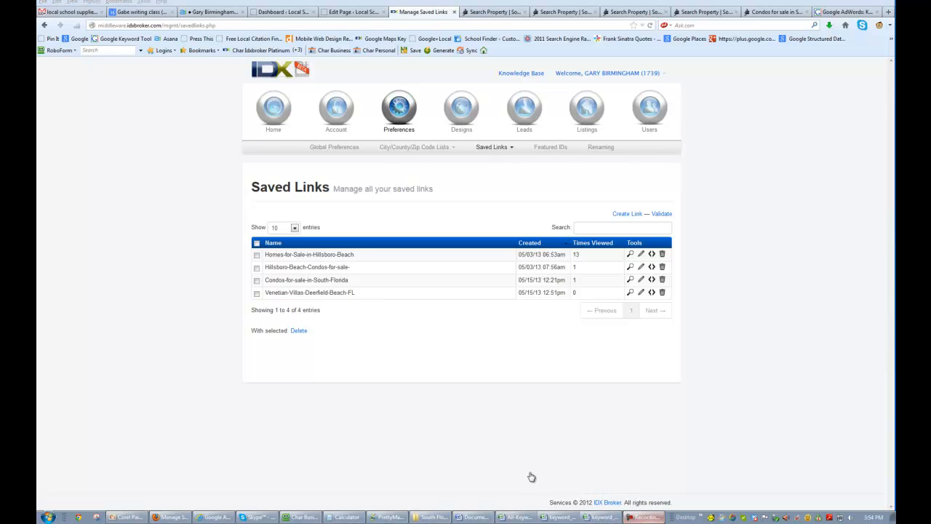